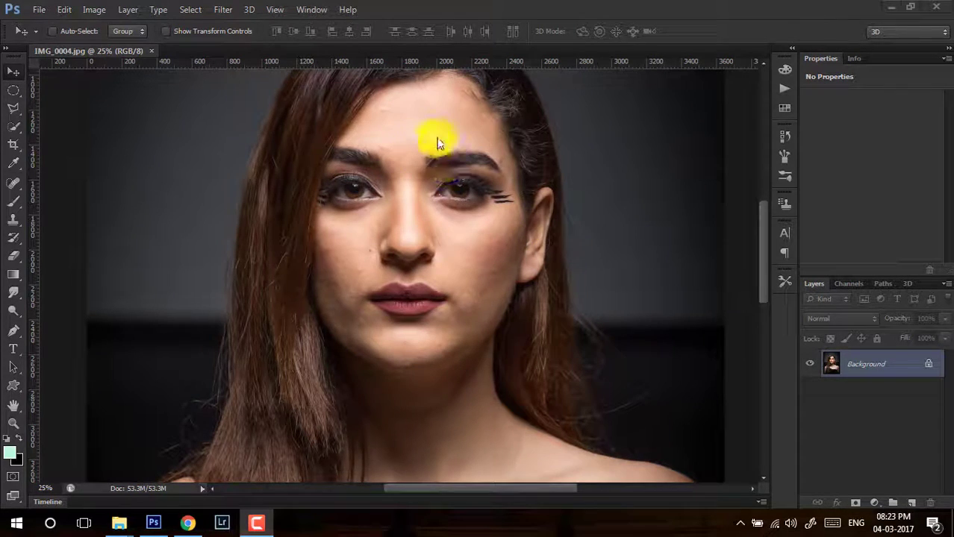
# Zoom into the eyebrows and spot-heal the forehead blemish and the mark by the right eyebrow.
pyautogui.press('z')
pyautogui.moveTo(441, 142)
pyautogui.mouseDown()
pyautogui.moveTo(477, 221)
pyautogui.moveTo(434, 184)
pyautogui.mouseUp()
pyautogui.click(13, 181)
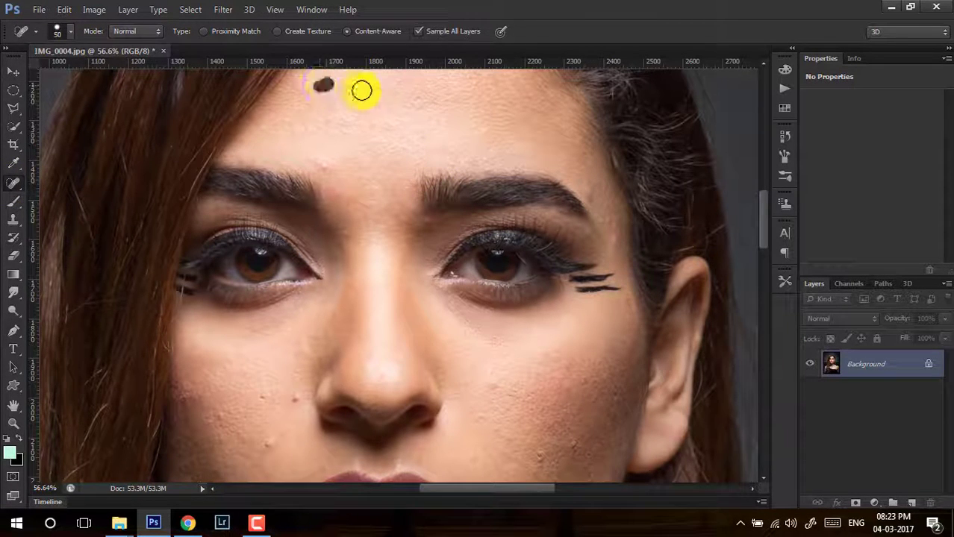
pyautogui.moveTo(457, 95); pyautogui.dragTo(459, 95)
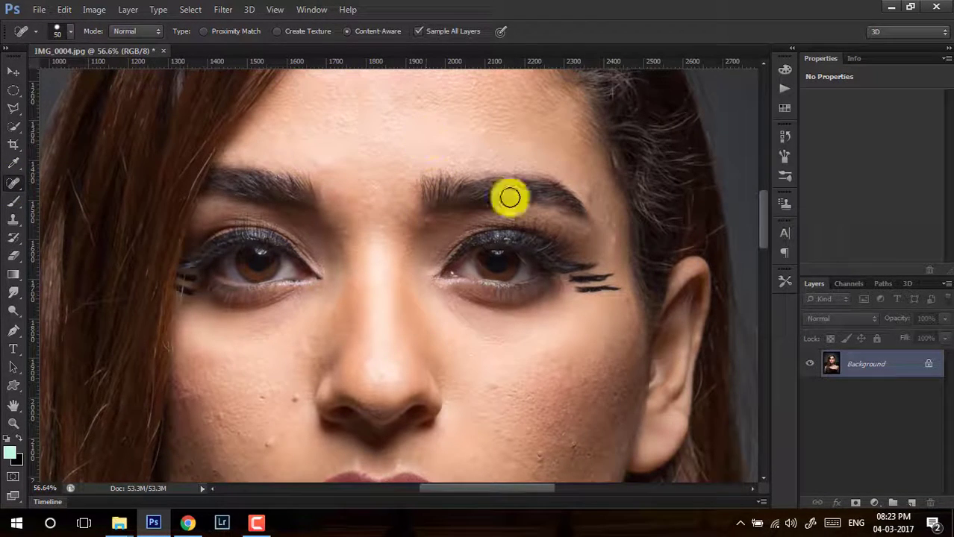
pyautogui.scroll(-3, 510, 198)
pyautogui.moveTo(601, 140); pyautogui.dragTo(603, 143)
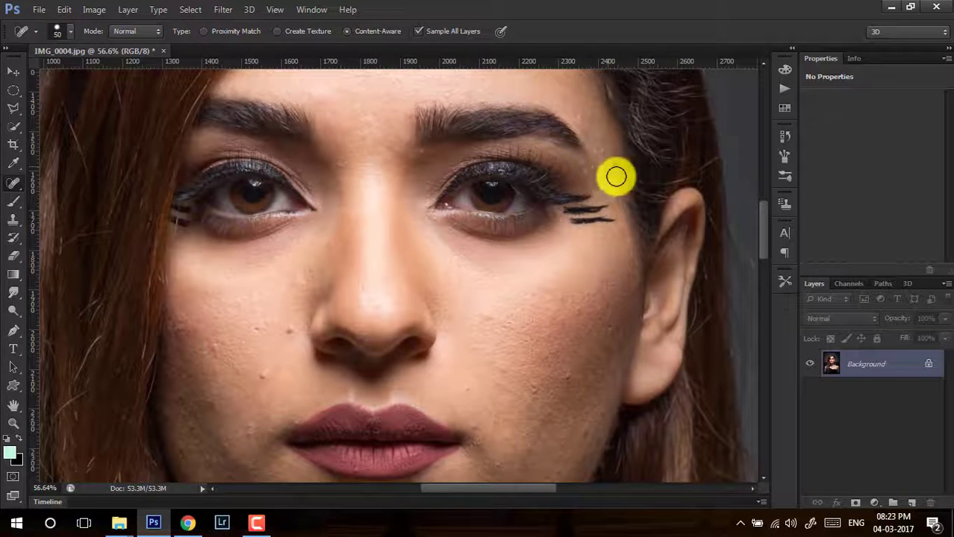
# Heal the blemishes beside the nose, along the right jawline and on the chin.
pyautogui.hscroll(-3, 642, 238)
pyautogui.scroll(-2, 523, 272)
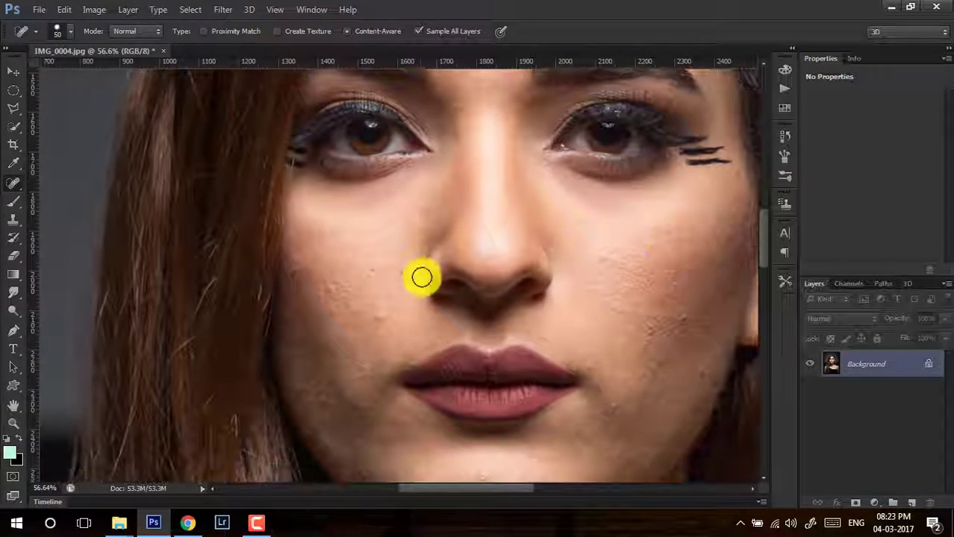
pyautogui.click(378, 318)
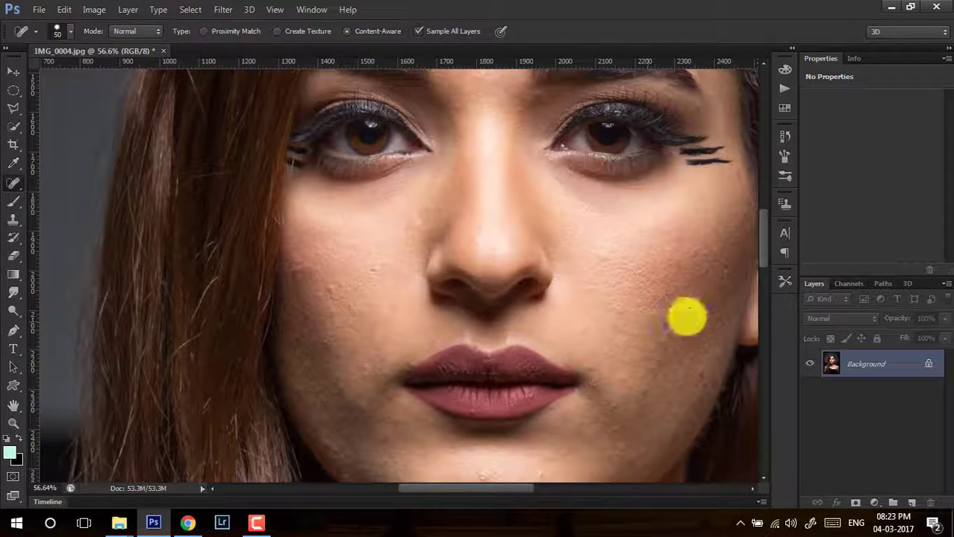
pyautogui.hscroll(2, 671, 254)
pyautogui.scroll(-2, 639, 224)
pyautogui.scroll(-1, 582, 284)
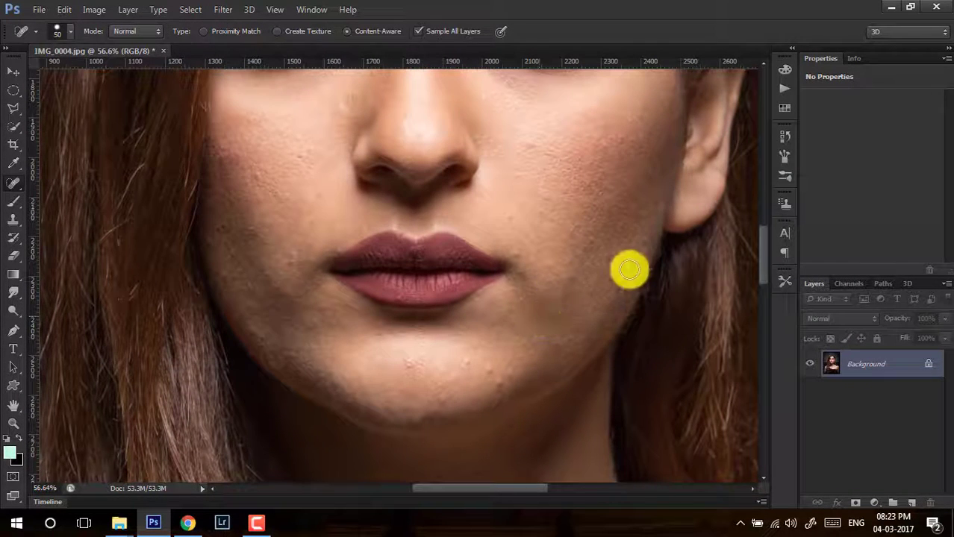
pyautogui.moveTo(630, 269); pyautogui.dragTo(631, 290)
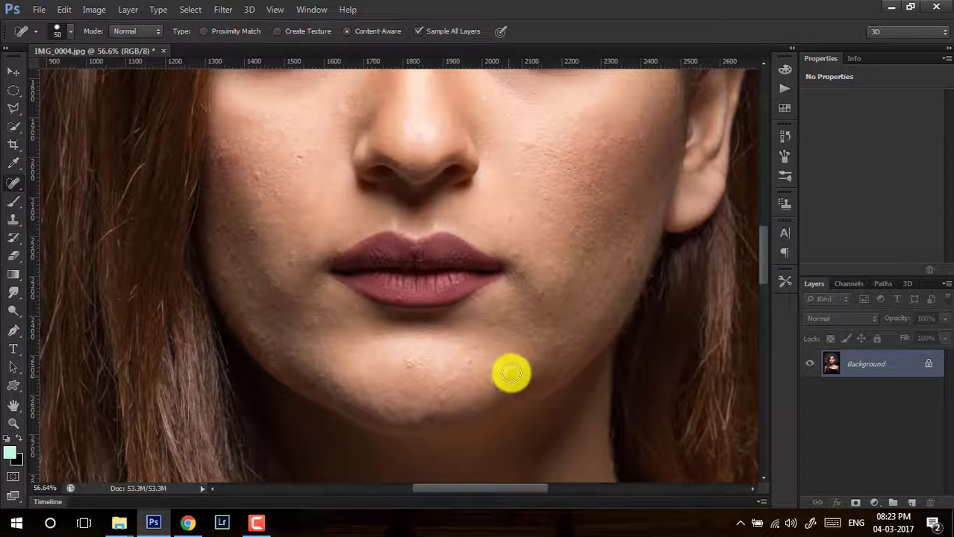
pyautogui.click(411, 370)
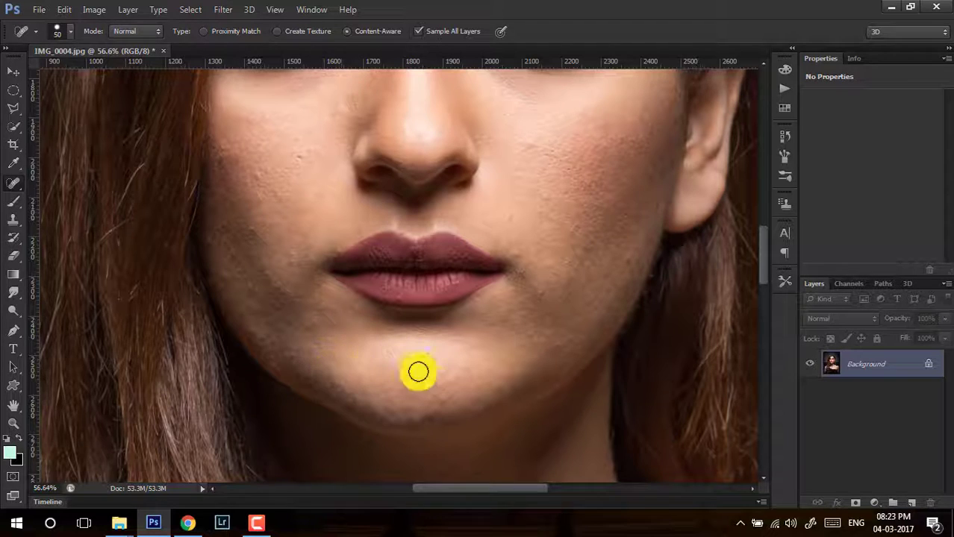
# Heal the remaining spots on the left cheek.
pyautogui.click(296, 252)
pyautogui.click(300, 159)
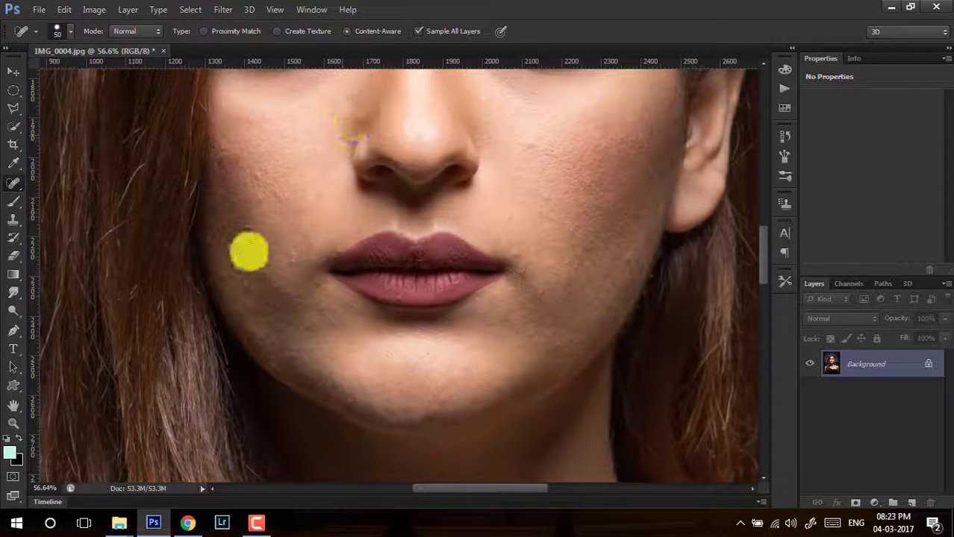
pyautogui.moveTo(294, 248); pyautogui.dragTo(318, 231)
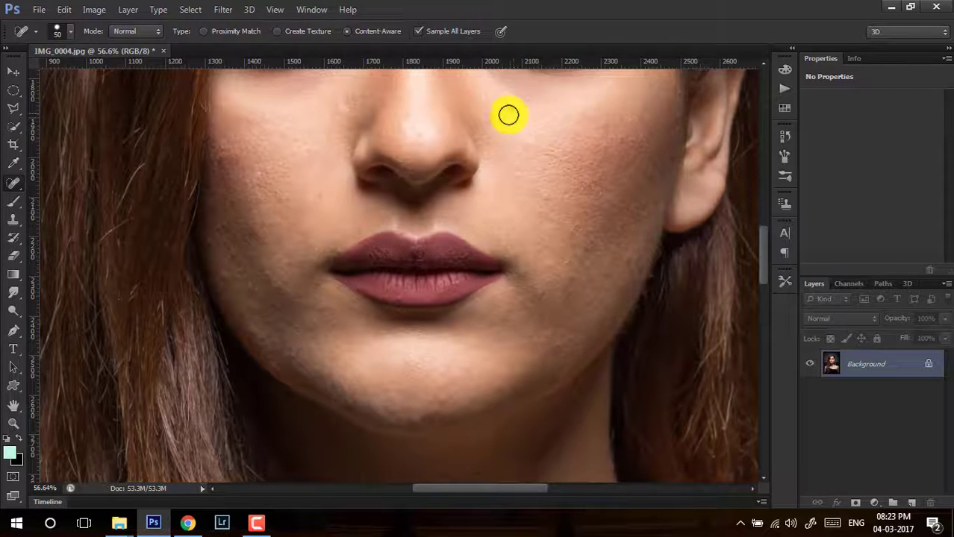
# Pan around the face to check for leftover blemishes, then zoom out.
pyautogui.moveTo(498, 124); pyautogui.dragTo(566, 248)
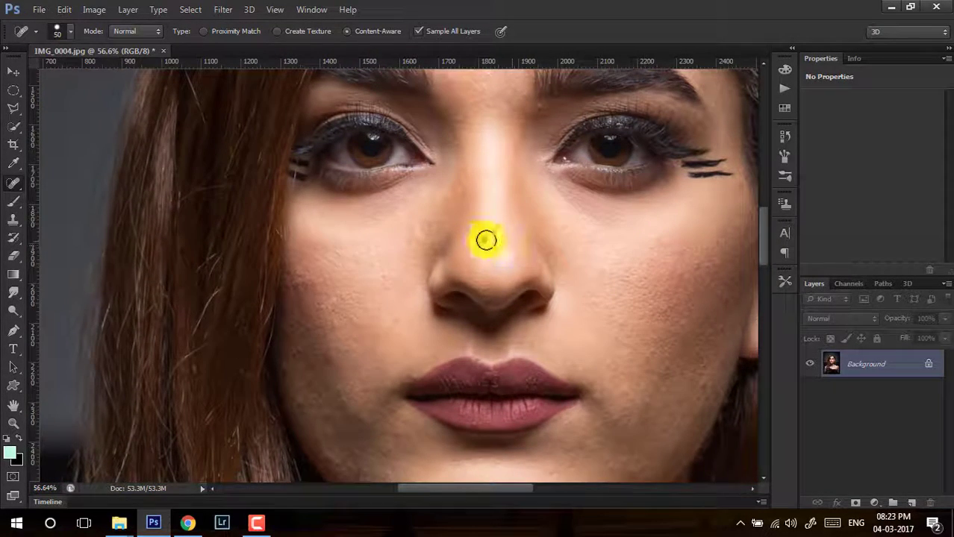
pyautogui.moveTo(361, 270)
pyautogui.mouseDown()
pyautogui.moveTo(387, 389)
pyautogui.moveTo(335, 214)
pyautogui.mouseUp()
pyautogui.hotkey('ctrl', '-')
pyautogui.hotkey('ctrl', '-')
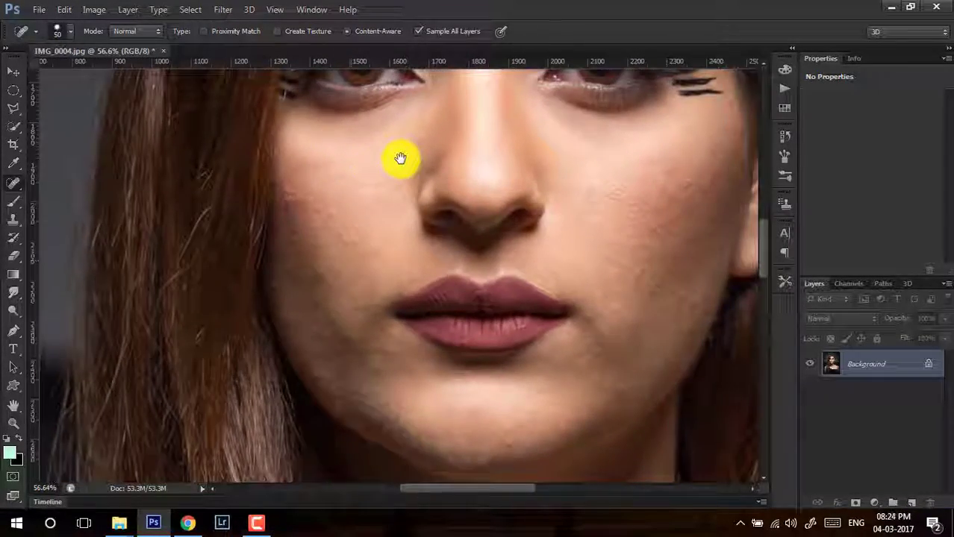
pyautogui.hotkey('ctrl', '-')
pyautogui.hotkey('ctrl', '-')
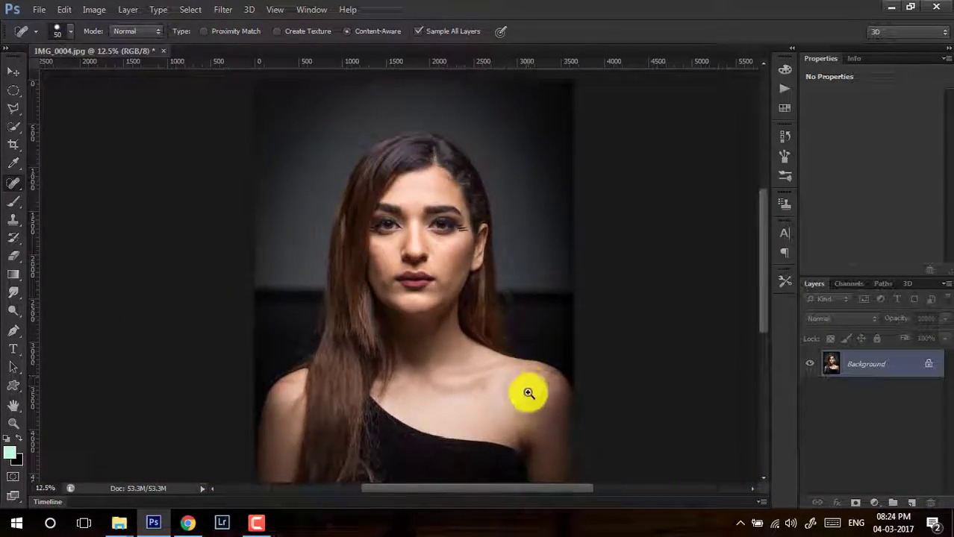
pyautogui.scroll(5, 528, 390)
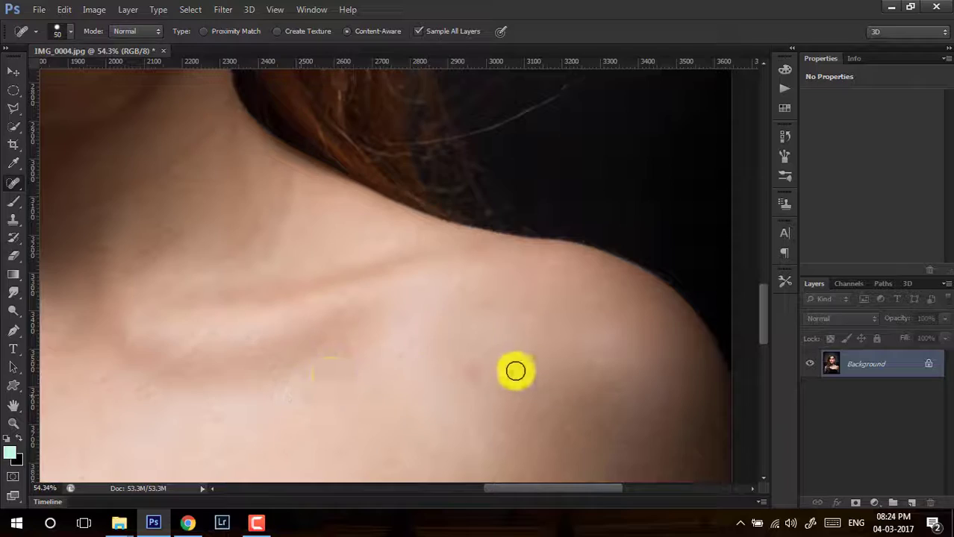
# Inspect the neck, shoulders, upper arm and hair, then zoom out to the whole portrait.
pyautogui.moveTo(494, 365); pyautogui.dragTo(579, 313)
pyautogui.moveTo(462, 405); pyautogui.dragTo(257, 269)
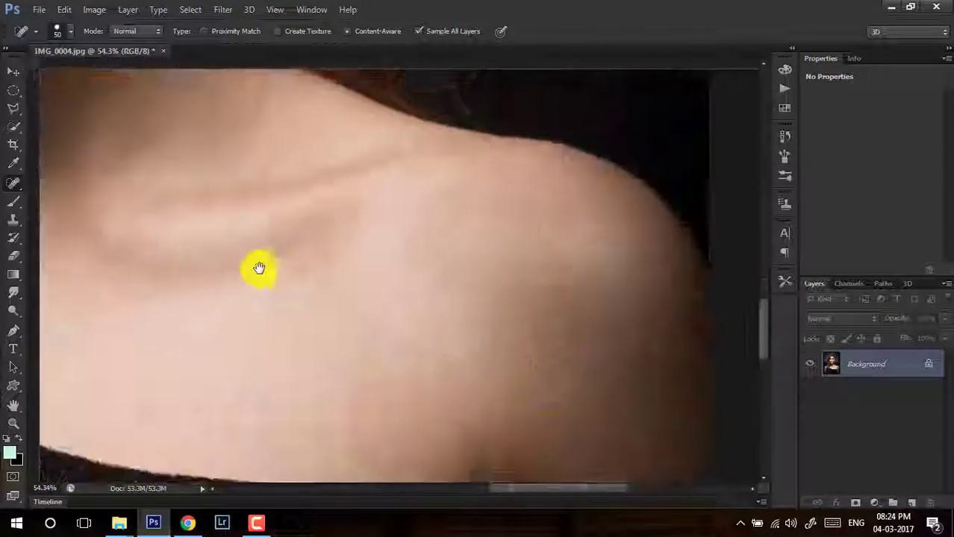
pyautogui.moveTo(672, 395)
pyautogui.mouseDown()
pyautogui.moveTo(524, 250)
pyautogui.moveTo(592, 385)
pyautogui.mouseUp()
pyautogui.moveTo(448, 224); pyautogui.dragTo(524, 224)
pyautogui.moveTo(374, 228); pyautogui.dragTo(435, 228)
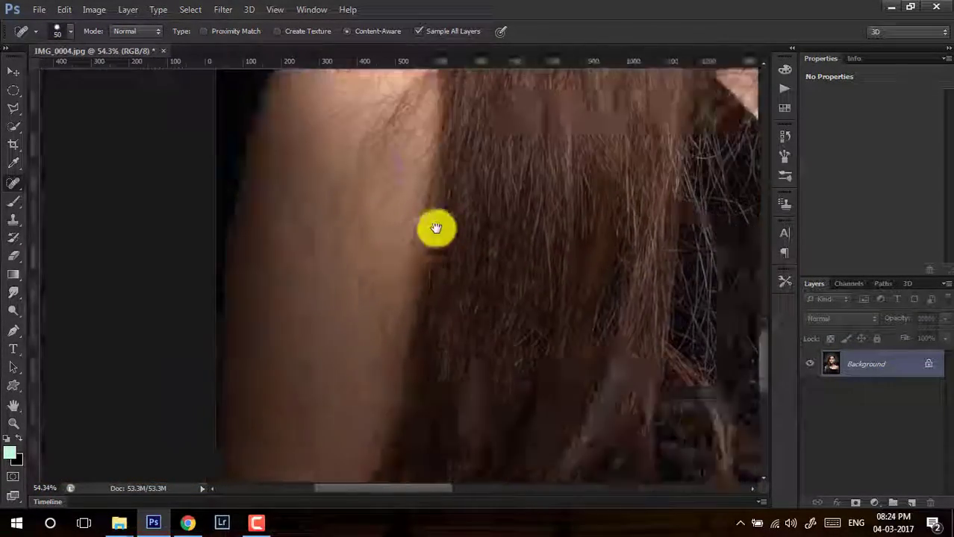
pyautogui.moveTo(358, 253)
pyautogui.mouseDown()
pyautogui.moveTo(409, 282)
pyautogui.moveTo(456, 292)
pyautogui.mouseUp()
pyautogui.moveTo(418, 171); pyautogui.dragTo(419, 322)
pyautogui.moveTo(433, 246); pyautogui.dragTo(435, 397)
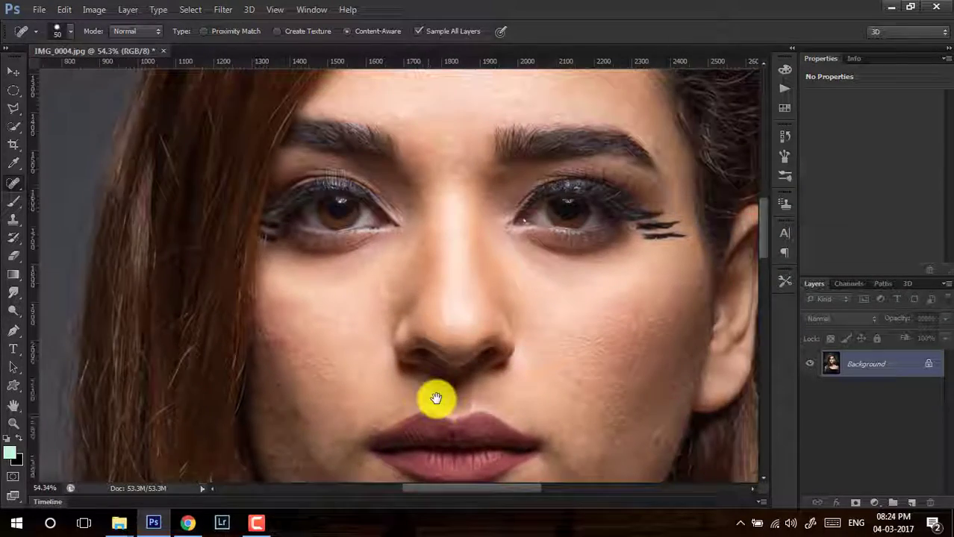
pyautogui.hotkey('ctrl', '-')
pyautogui.hotkey('ctrl', '-')
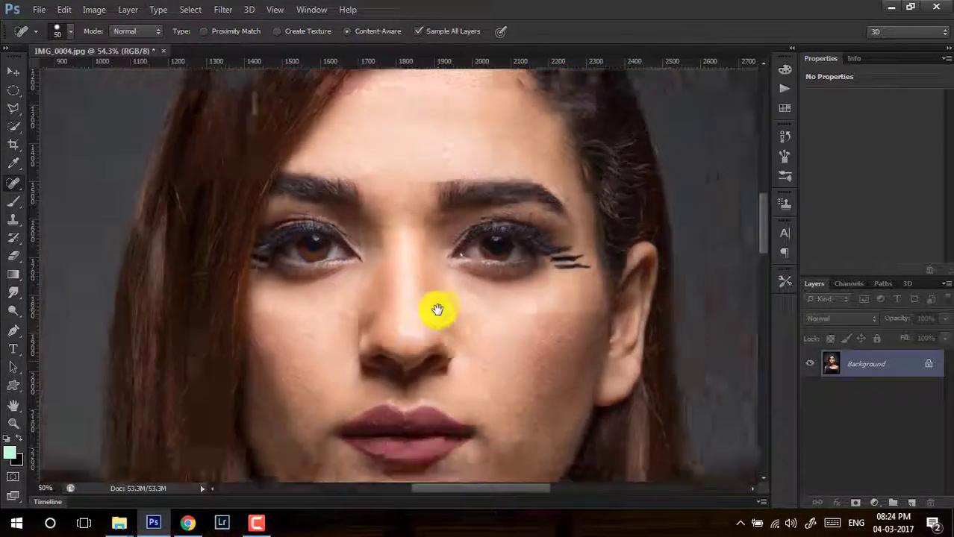
pyautogui.hotkey('ctrl', '-')
pyautogui.hotkey('ctrl', '-')
pyautogui.hotkey('ctrl', '-')
pyautogui.hotkey('ctrl', '-')
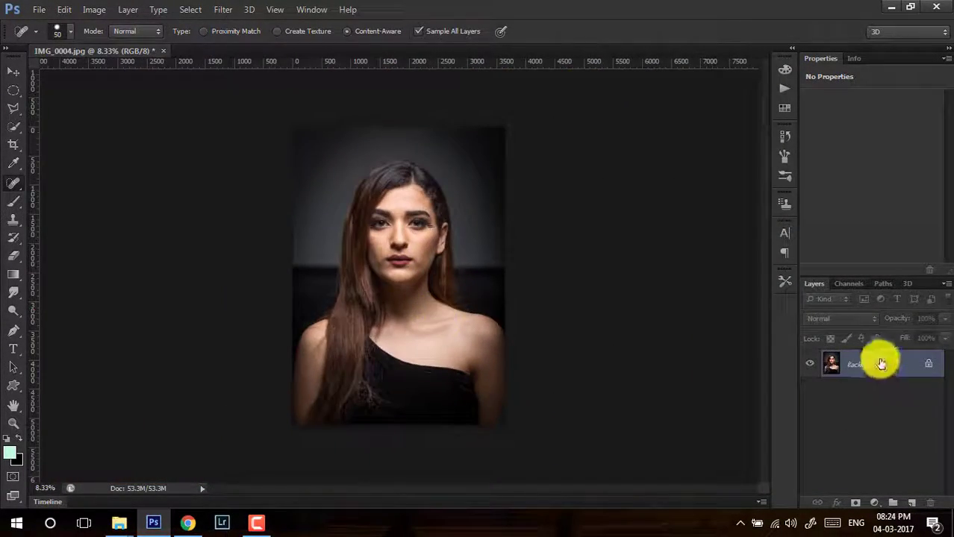
# Duplicate the Background layer twice and name the middle copy Low.
pyautogui.moveTo(881, 363); pyautogui.dragTo(911, 502)
pyautogui.moveTo(877, 366); pyautogui.dragTo(914, 500)
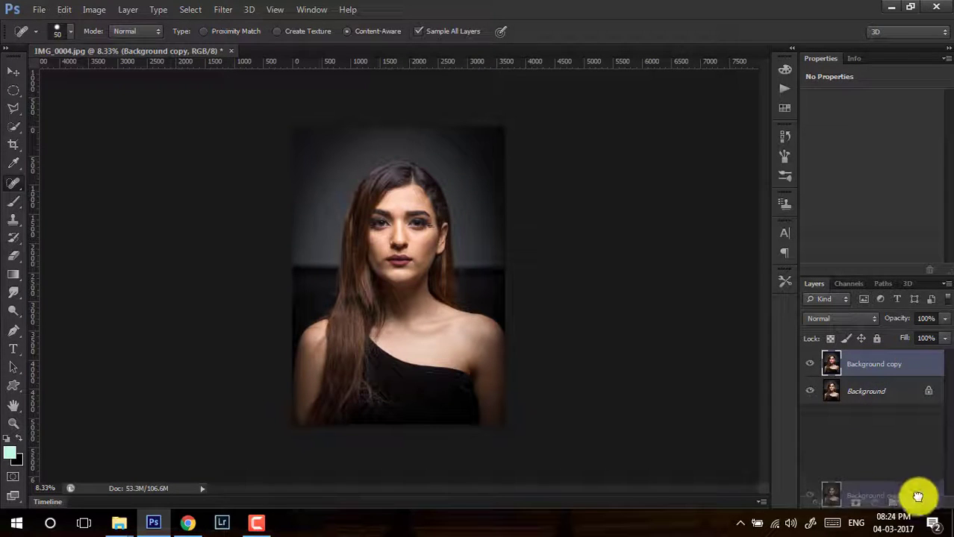
pyautogui.doubleClick(877, 392)
pyautogui.write('Low')
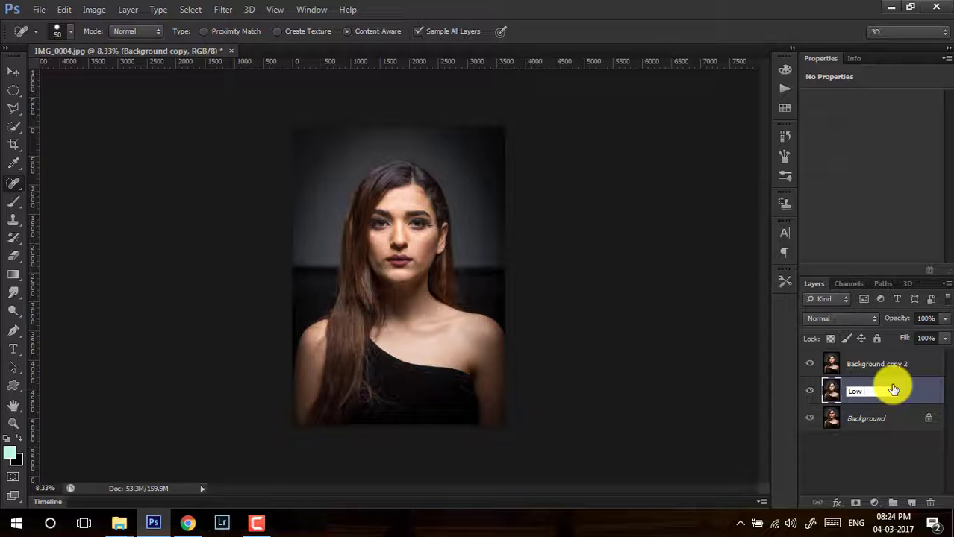
pyautogui.press('Return')
# Name the top copy High, hide it, and make Low the active layer.
pyautogui.doubleClick(868, 365)
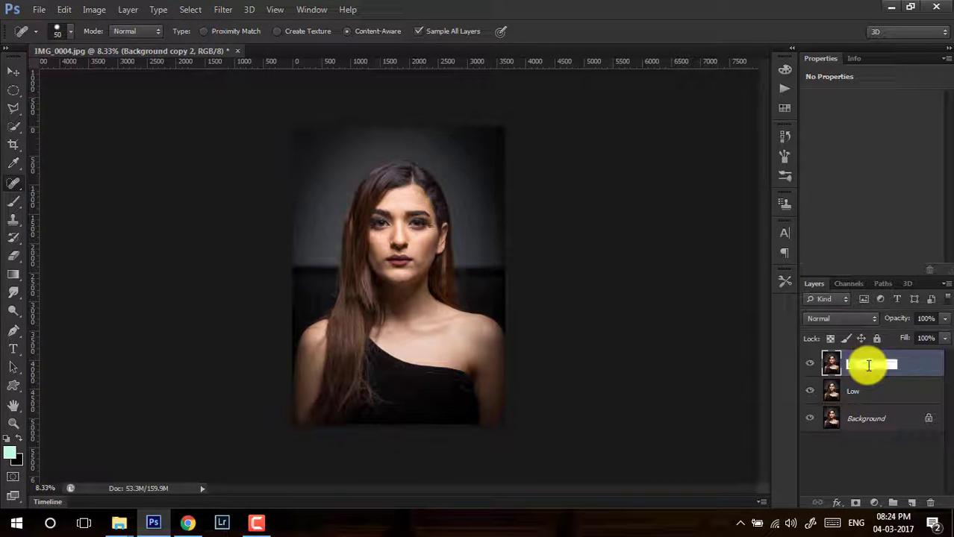
pyautogui.write('High')
pyautogui.press('Return')
pyautogui.click(810, 364)
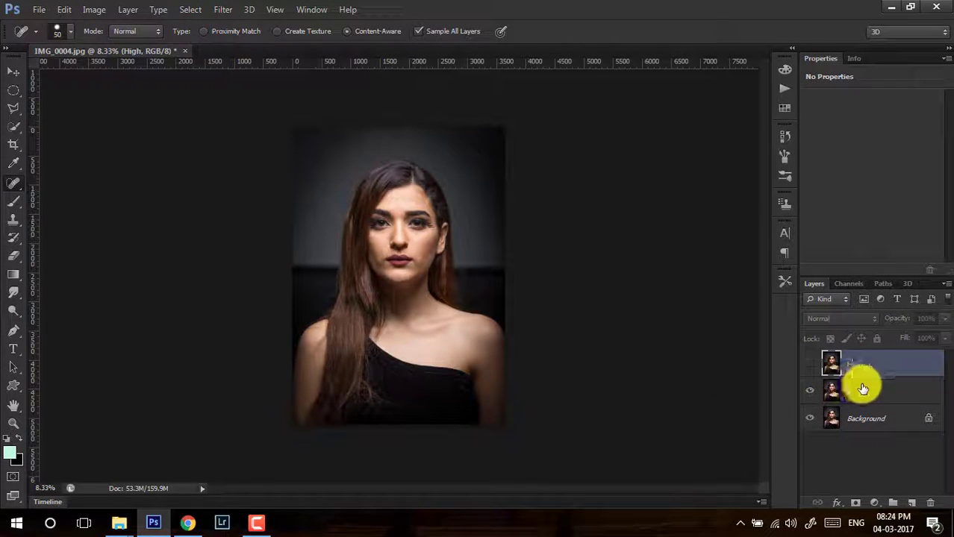
pyautogui.click(864, 391)
pyautogui.moveTo(385, 187); pyautogui.dragTo(513, 253)
# Apply a Gaussian Blur of about 5 pixels radius to the Low layer.
pyautogui.click(222, 9)
pyautogui.moveTo(230, 151)
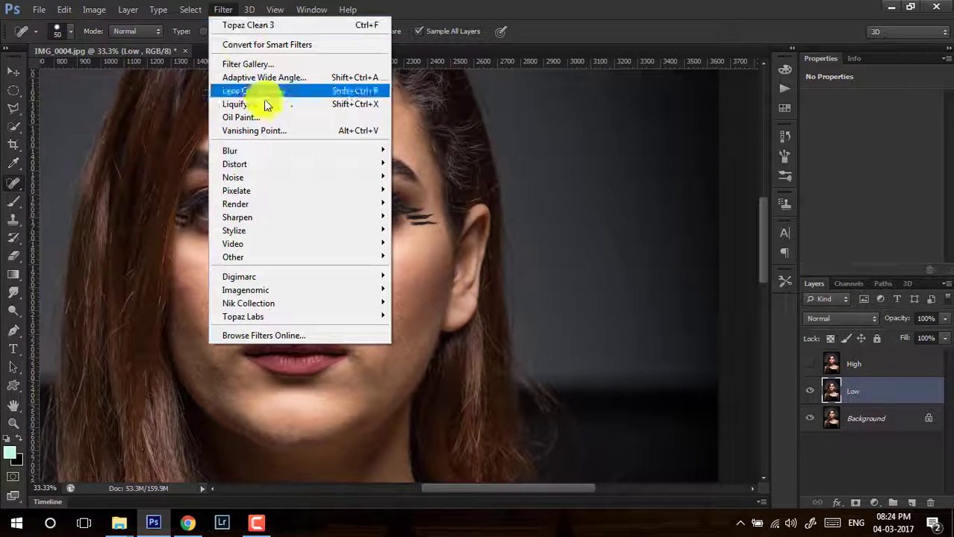
pyautogui.click(425, 250)
pyautogui.click(746, 314)
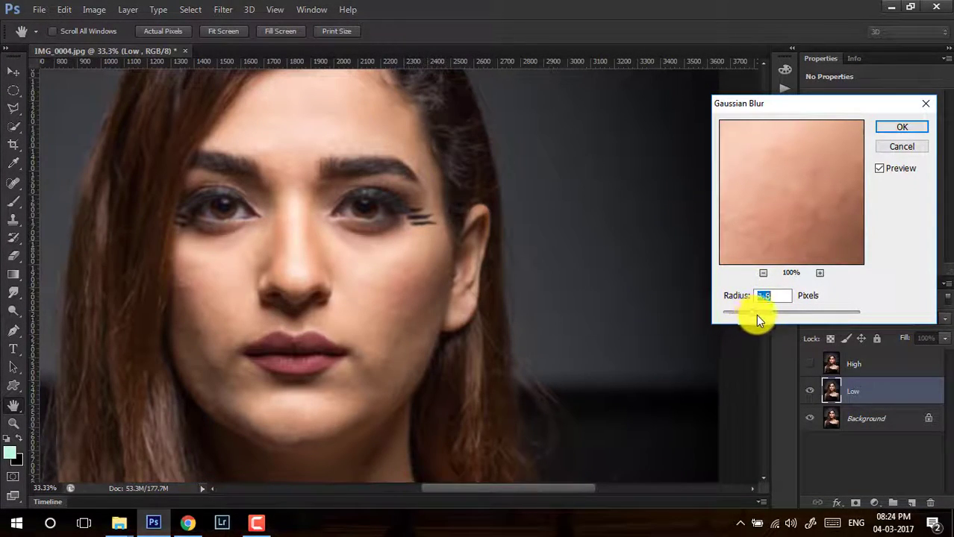
pyautogui.moveTo(755, 315); pyautogui.dragTo(764, 312)
pyautogui.press('Return')
# Make the High layer visible and active.
pyautogui.press('j')
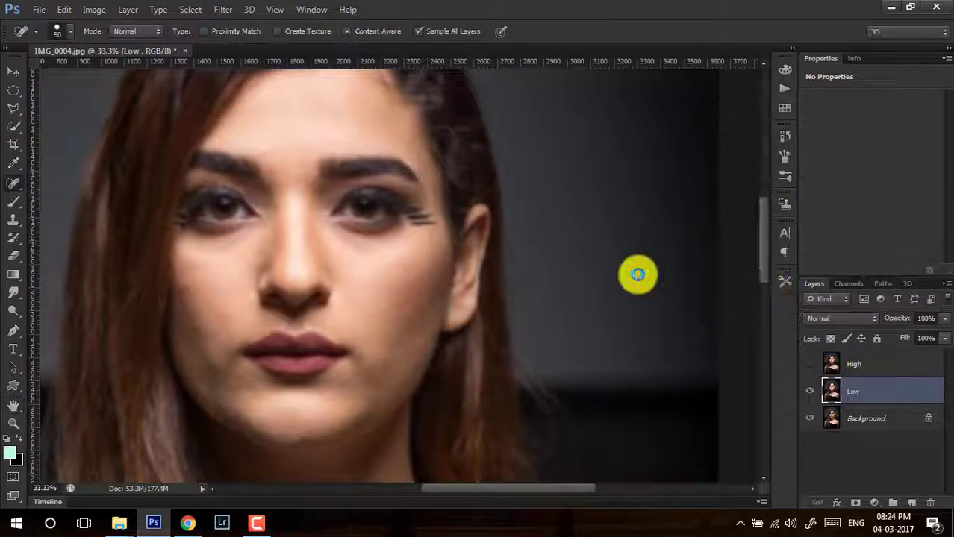
pyautogui.click(810, 364)
pyautogui.click(851, 369)
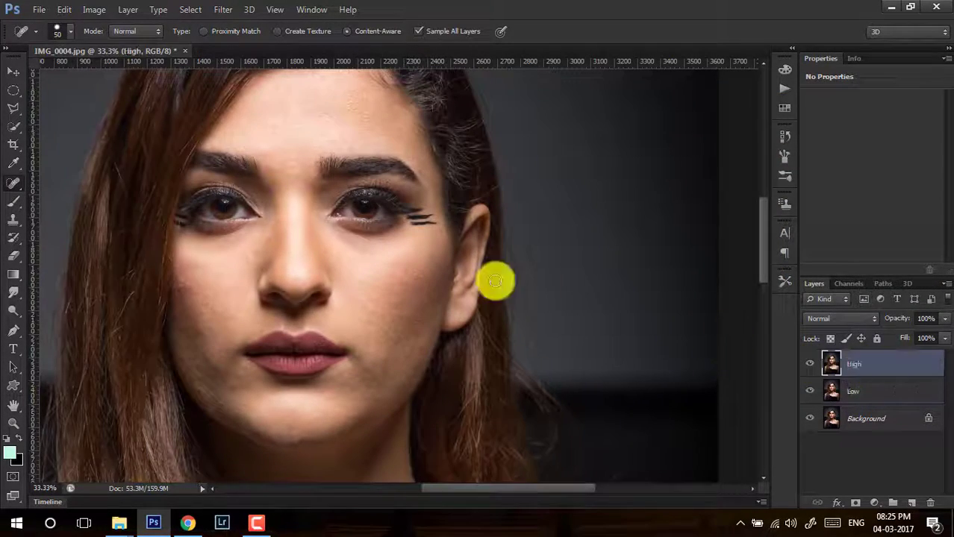
# Apply Image from Low with Subtract, Scale 1, Offset 128, and set High to Linear Light.
pyautogui.click(94, 9)
pyautogui.click(113, 211)
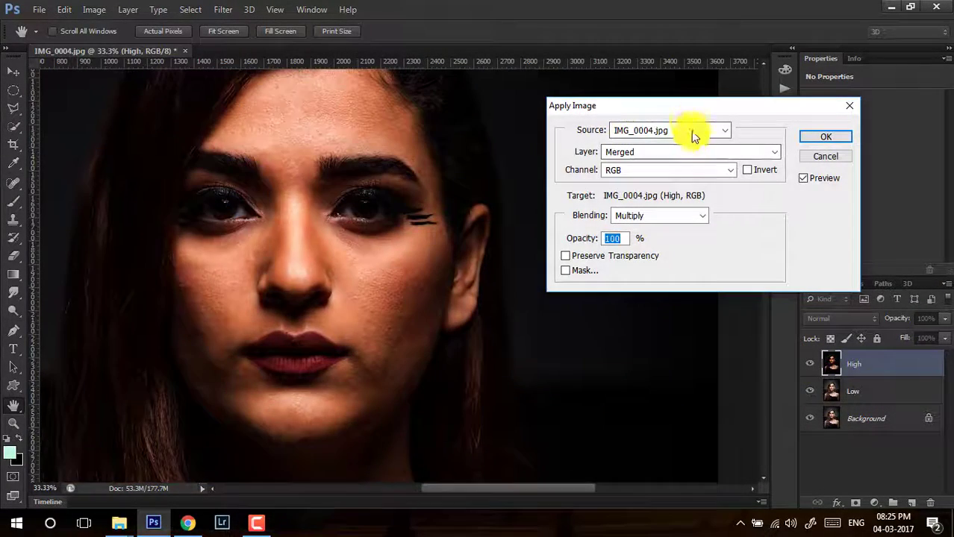
pyautogui.click(712, 147)
pyautogui.click(702, 153)
pyautogui.click(633, 198)
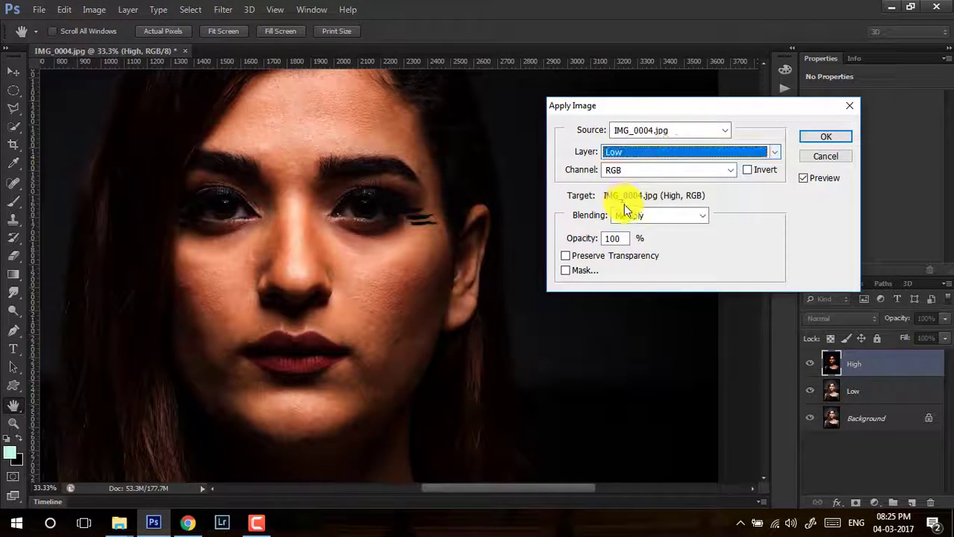
pyautogui.click(660, 216)
pyautogui.click(636, 264)
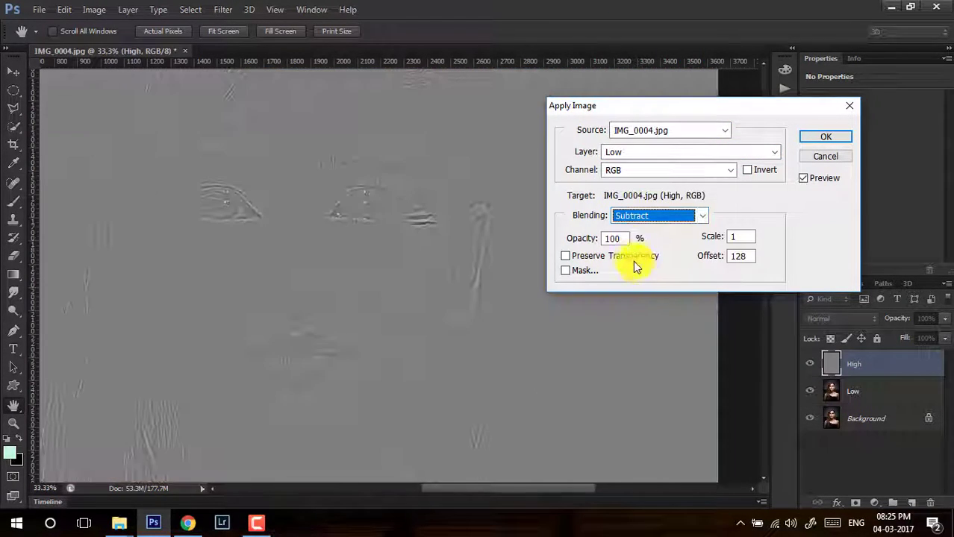
pyautogui.scroll(1, 366, 250)
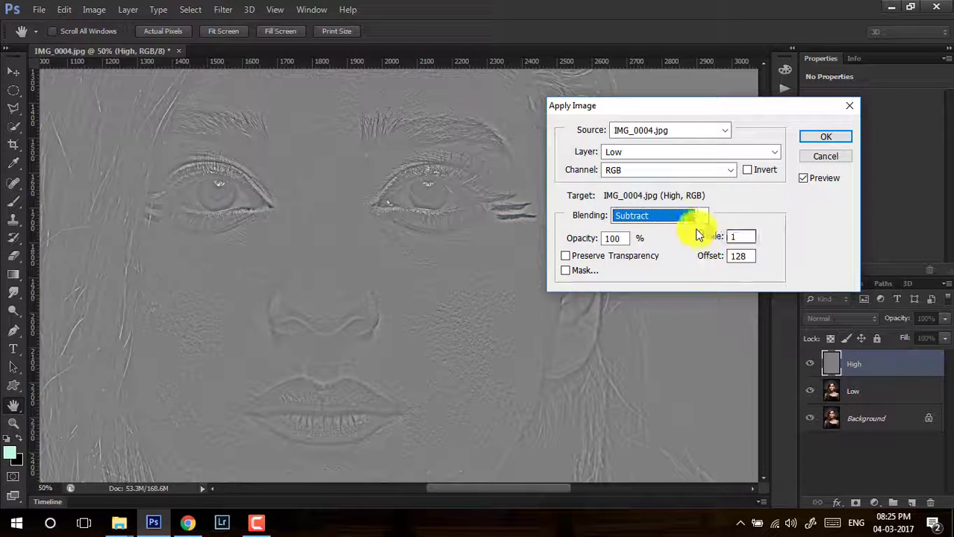
pyautogui.click(815, 139)
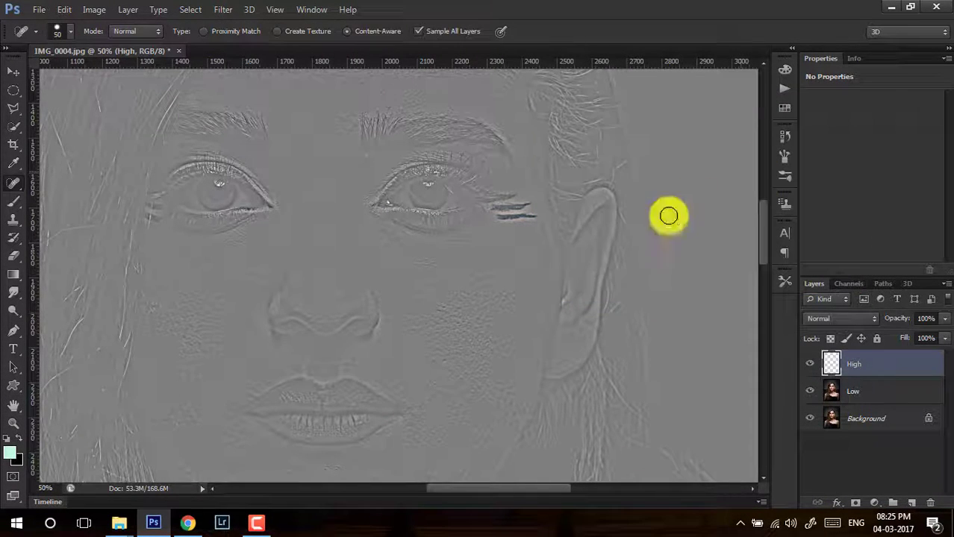
pyautogui.click(846, 320)
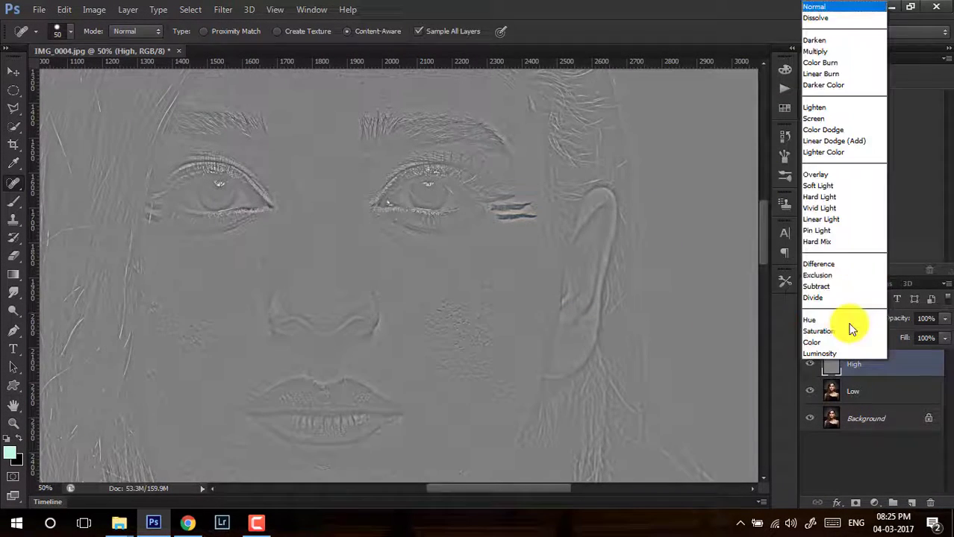
pyautogui.click(827, 220)
# Switch to the Lasso tool with 30 px feather and make Low the active layer.
pyautogui.moveTo(399, 189); pyautogui.dragTo(417, 308)
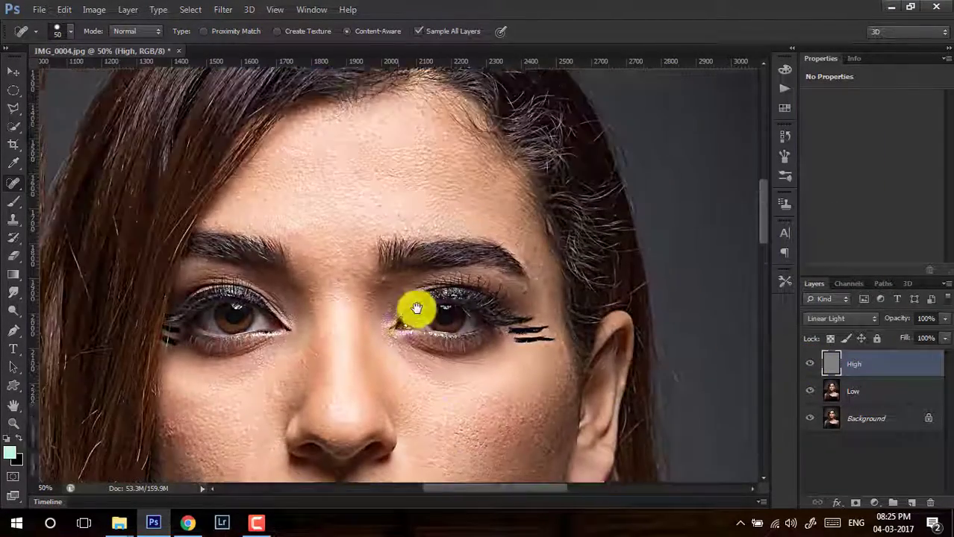
pyautogui.click(13, 91)
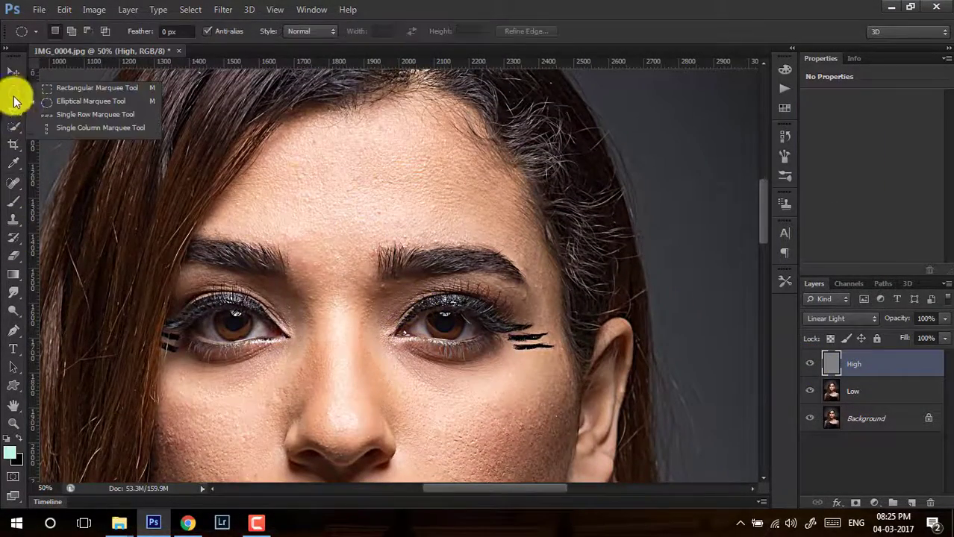
pyautogui.click(13, 108)
pyautogui.click(46, 107)
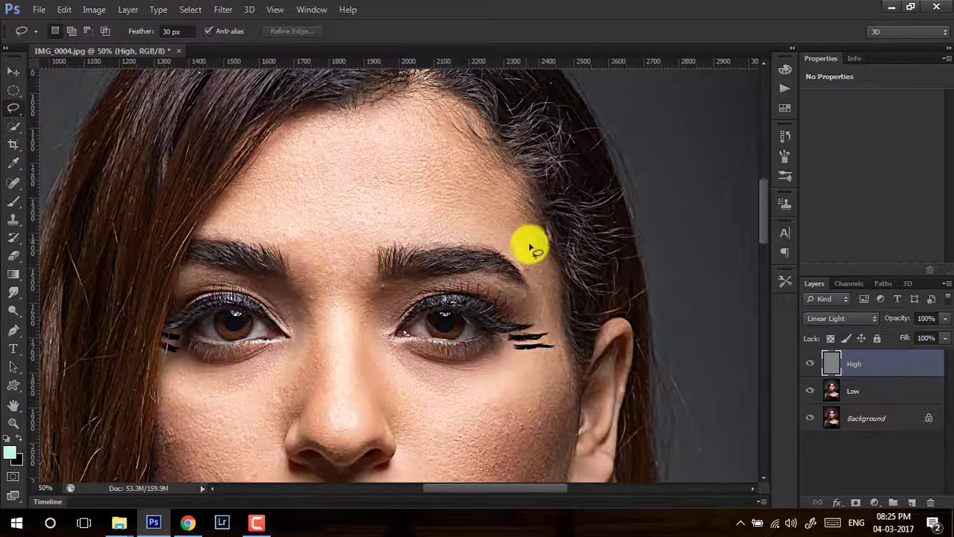
pyautogui.click(866, 391)
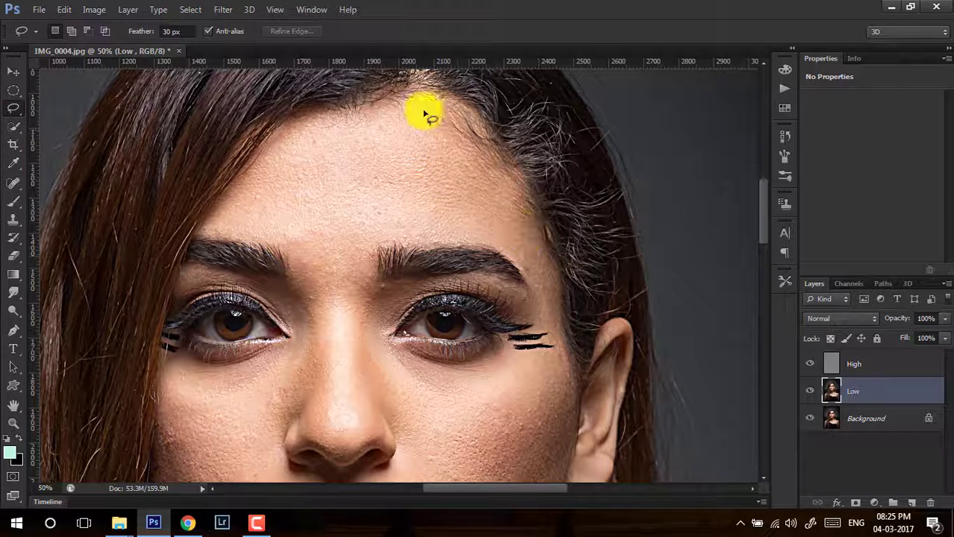
# Lasso the forehead and give it a 19.6-pixel Gaussian Blur.
pyautogui.moveTo(277, 153); pyautogui.dragTo(244, 226)
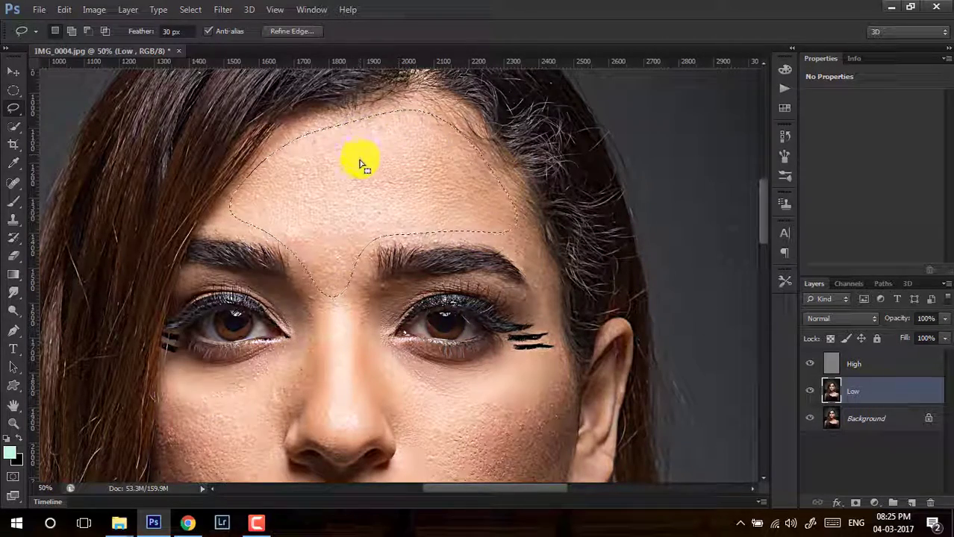
pyautogui.click(223, 10)
pyautogui.moveTo(246, 151)
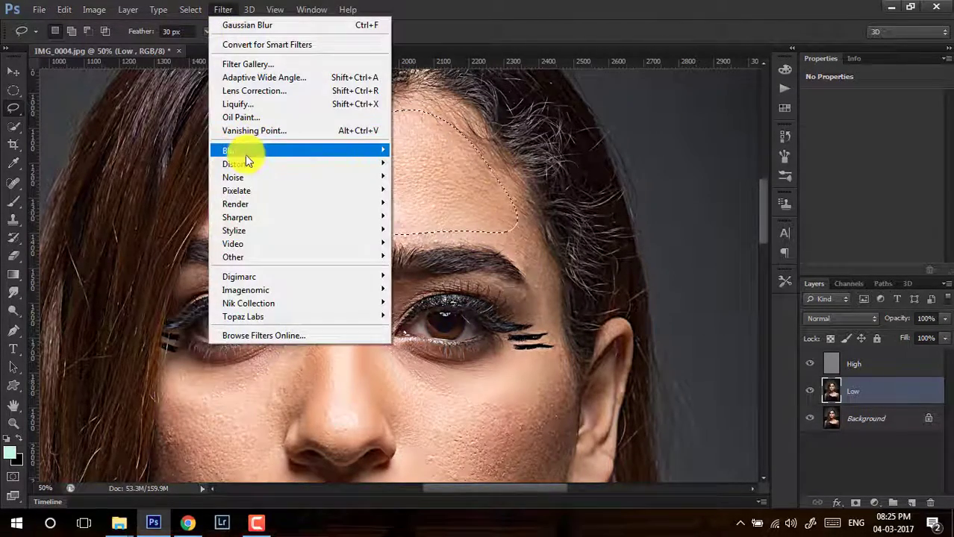
pyautogui.click(421, 250)
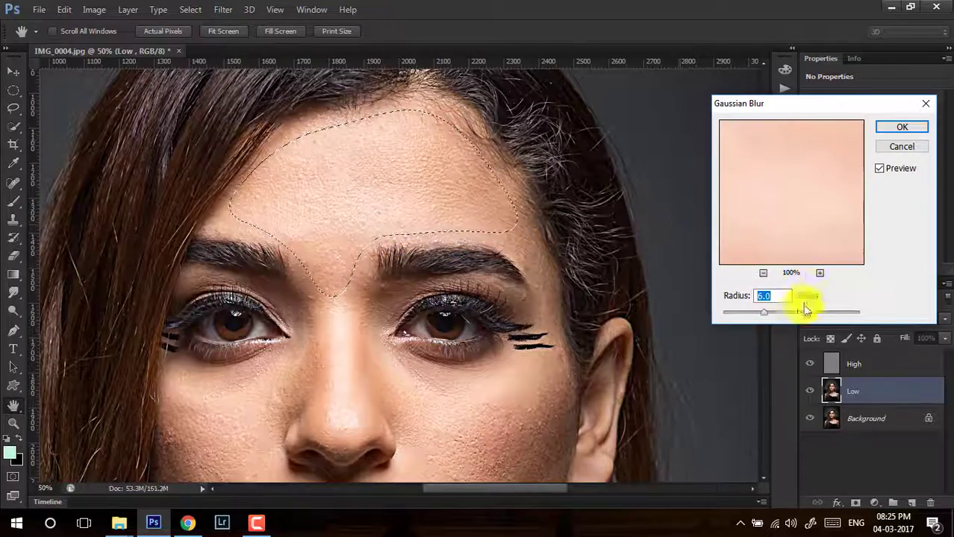
pyautogui.moveTo(785, 315)
pyautogui.mouseDown()
pyautogui.moveTo(812, 313)
pyautogui.moveTo(785, 316)
pyautogui.mouseUp()
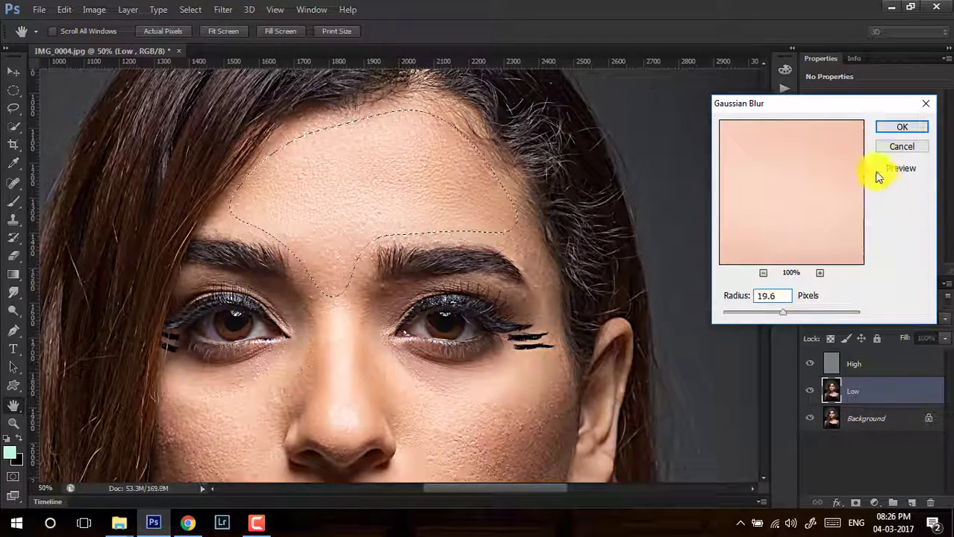
pyautogui.click(901, 127)
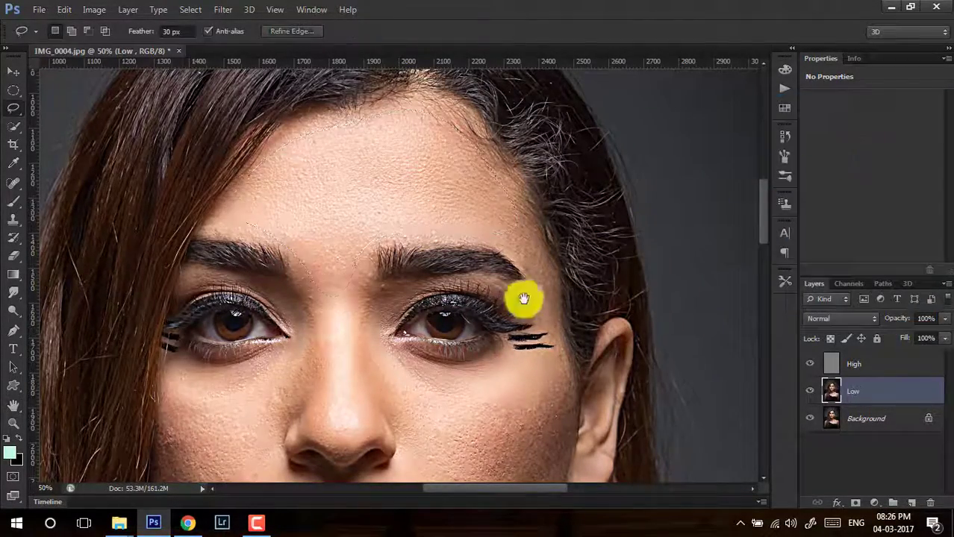
# Lasso the nose bridge and the right cheek and reapply the last Gaussian Blur to each.
pyautogui.moveTo(524, 299); pyautogui.dragTo(546, 205)
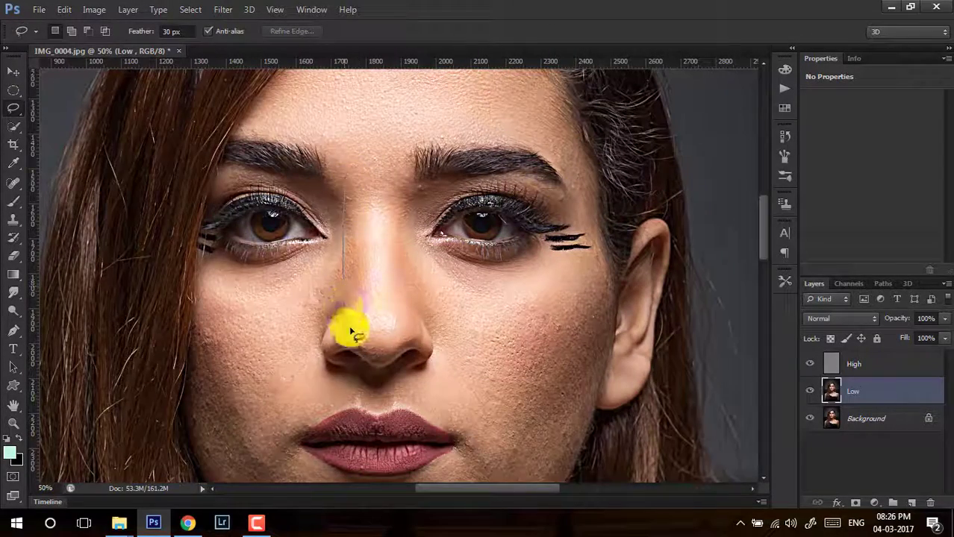
pyautogui.moveTo(407, 332); pyautogui.dragTo(399, 183)
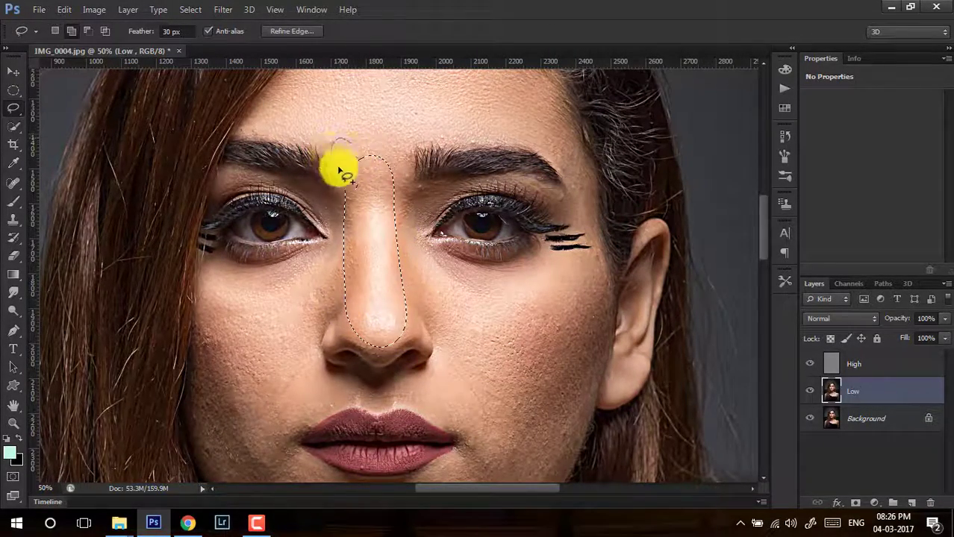
pyautogui.click(223, 9)
pyautogui.click(299, 26)
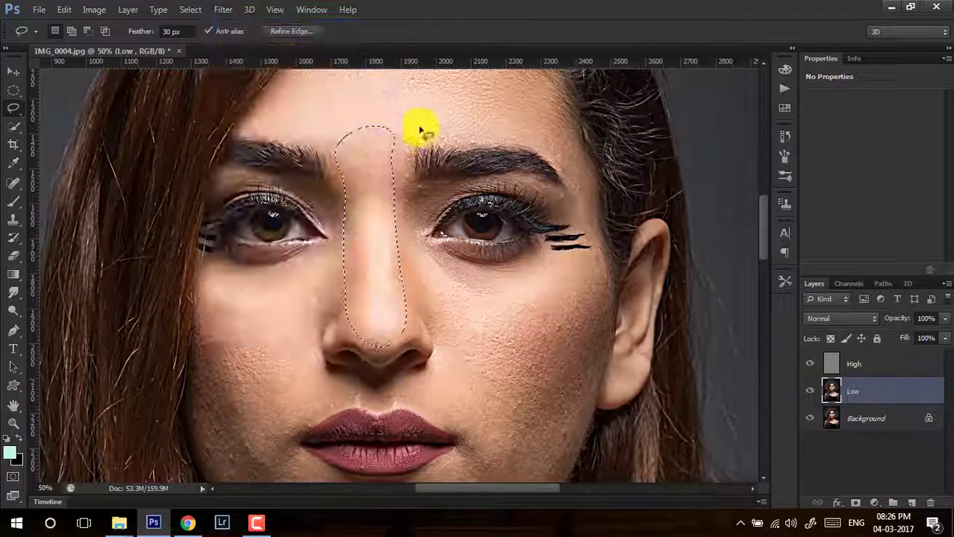
pyautogui.hotkey('ctrl', 'd')
pyautogui.moveTo(311, 285); pyautogui.dragTo(388, 249)
pyautogui.moveTo(629, 216)
pyautogui.mouseDown()
pyautogui.moveTo(597, 441)
pyautogui.moveTo(634, 213)
pyautogui.mouseUp()
pyautogui.click(222, 9)
pyautogui.click(235, 27)
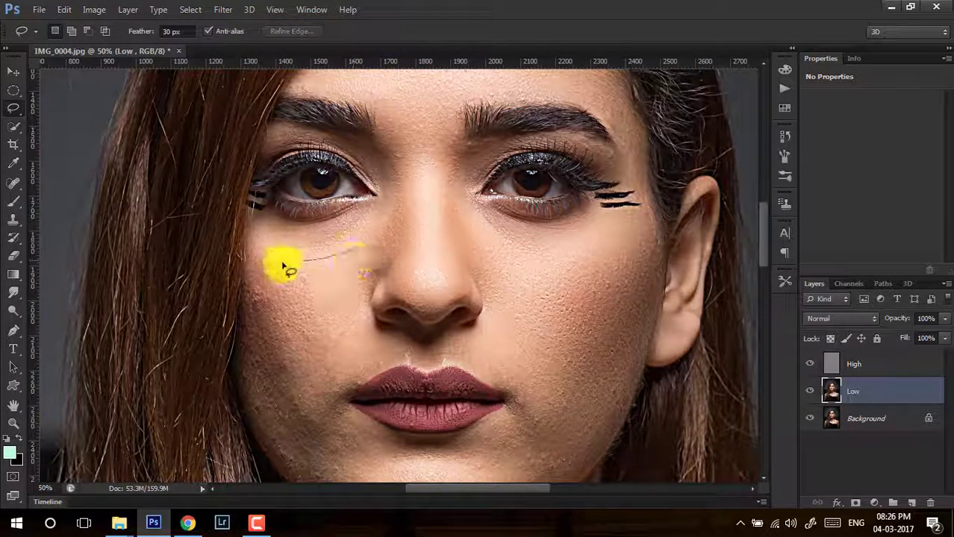
# Lasso the left cheek and the jaw under the lips and reapply the Gaussian Blur to each.
pyautogui.moveTo(283, 267)
pyautogui.mouseDown()
pyautogui.moveTo(244, 340)
pyautogui.moveTo(313, 452)
pyautogui.moveTo(368, 359)
pyautogui.mouseUp()
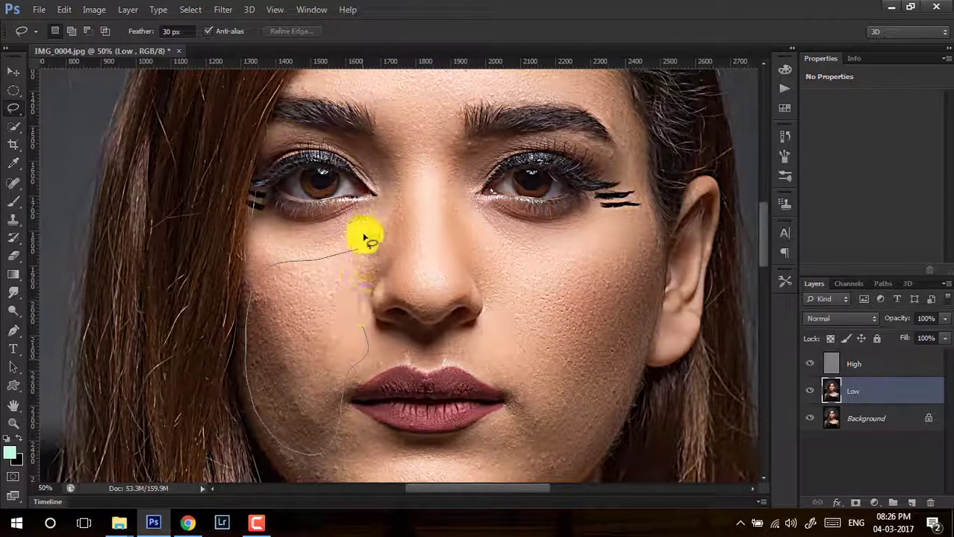
pyautogui.moveTo(366, 238); pyautogui.dragTo(329, 265)
pyautogui.click(223, 8)
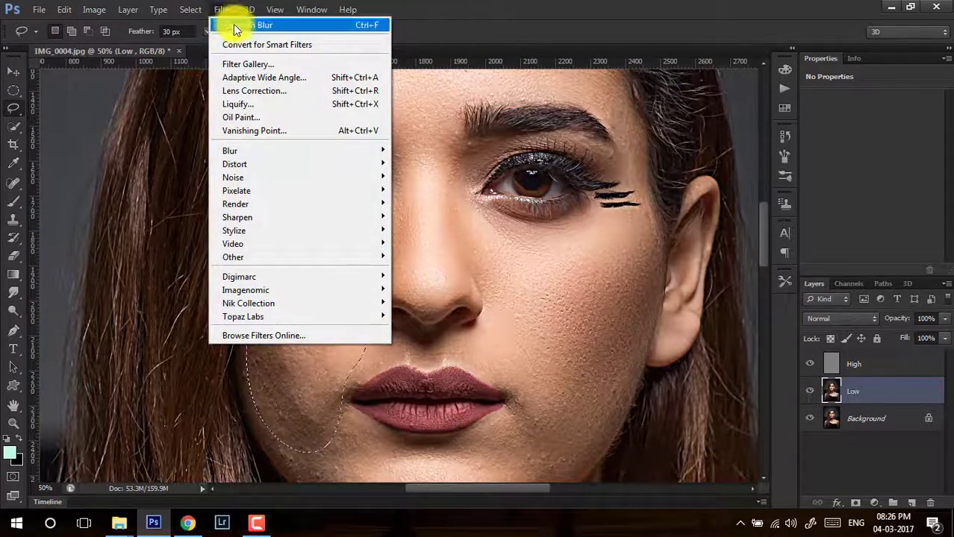
pyautogui.click(233, 24)
pyautogui.click(249, 88)
pyautogui.moveTo(511, 337); pyautogui.dragTo(467, 228)
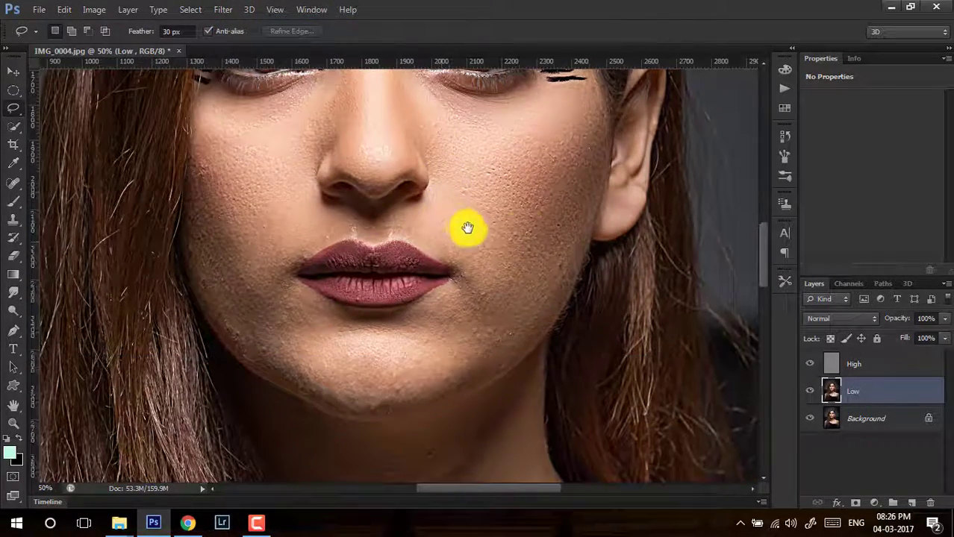
pyautogui.moveTo(481, 269)
pyautogui.mouseDown()
pyautogui.moveTo(537, 336)
pyautogui.moveTo(532, 245)
pyautogui.mouseUp()
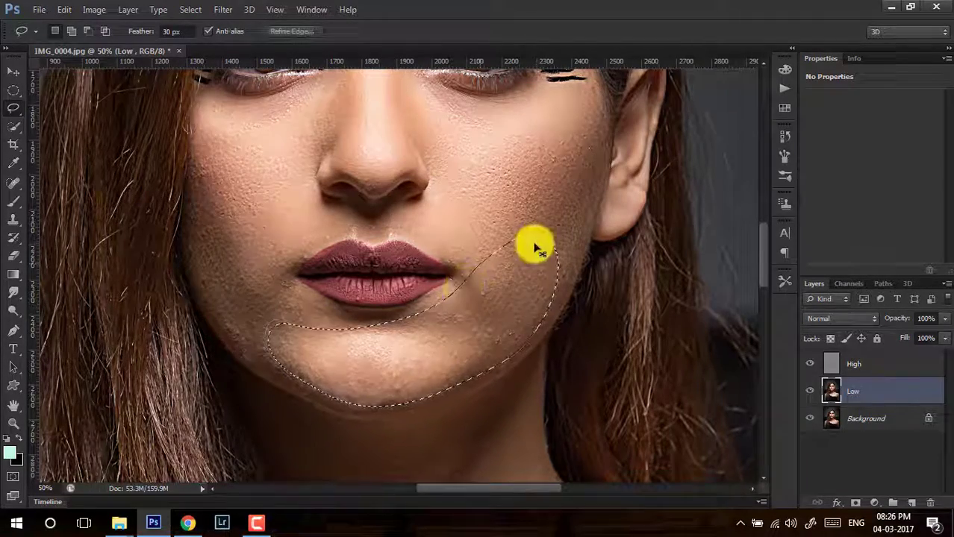
pyautogui.click(224, 10)
pyautogui.click(238, 30)
pyautogui.hotkey('ctrl', '-')
pyautogui.hotkey('ctrl', '-')
pyautogui.hotkey('ctrl', '-')
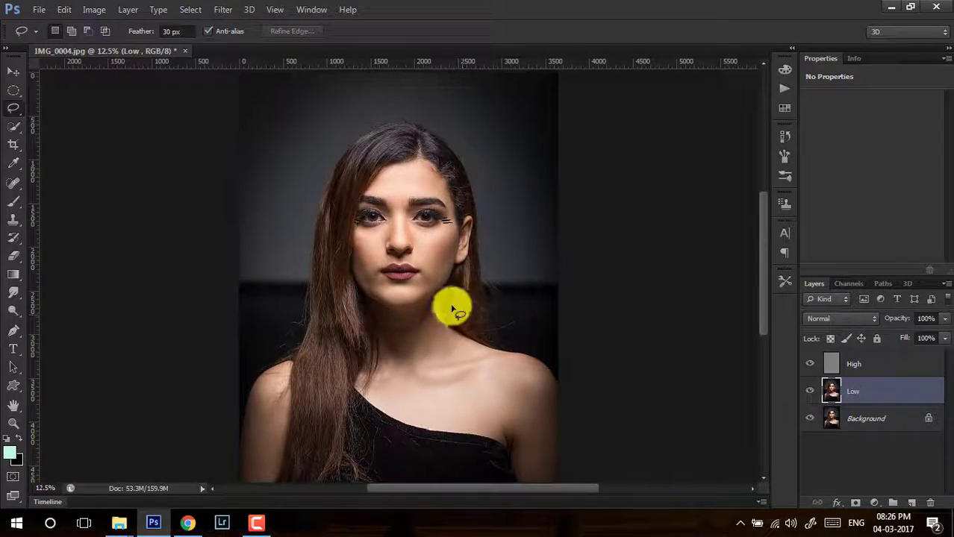
# Lasso the neck and then the collarbone, reapplying the last Gaussian Blur to each.
pyautogui.moveTo(417, 238)
pyautogui.mouseDown()
pyautogui.moveTo(482, 298)
pyautogui.moveTo(420, 277)
pyautogui.moveTo(448, 255)
pyautogui.moveTo(409, 257)
pyautogui.moveTo(432, 207)
pyautogui.mouseUp()
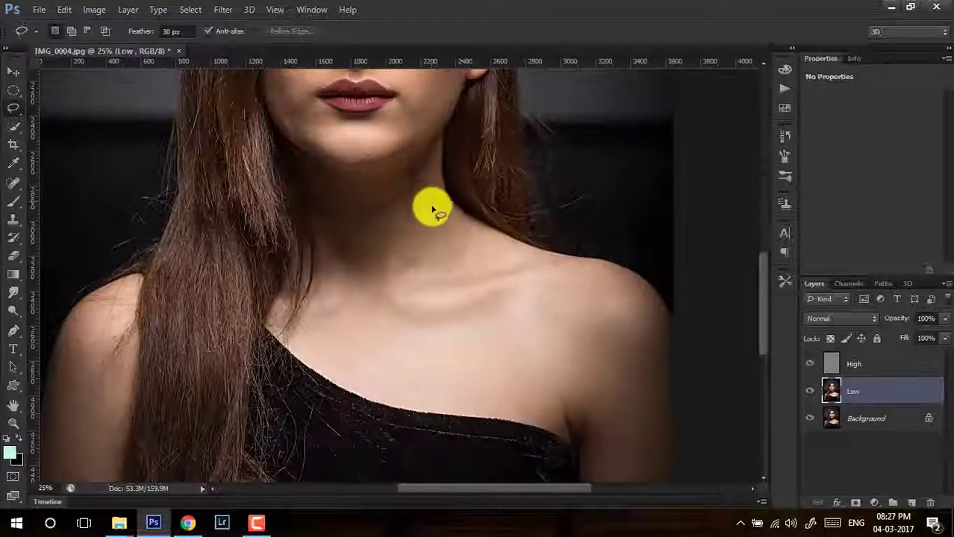
pyautogui.moveTo(431, 154)
pyautogui.mouseDown()
pyautogui.moveTo(325, 212)
pyautogui.moveTo(362, 298)
pyautogui.moveTo(500, 266)
pyautogui.moveTo(438, 209)
pyautogui.moveTo(440, 166)
pyautogui.mouseUp()
pyautogui.click(222, 9)
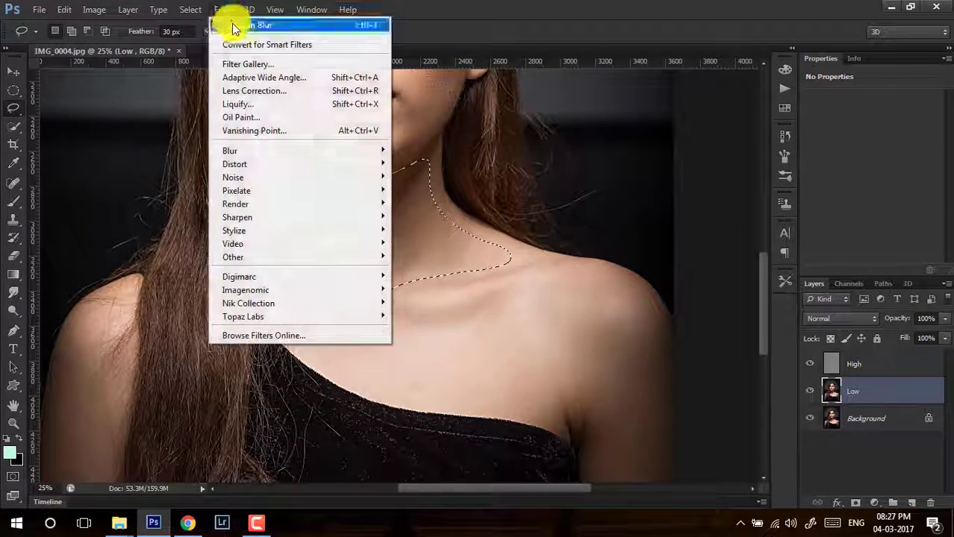
pyautogui.click(387, 108)
pyautogui.click(386, 108)
pyautogui.moveTo(476, 302); pyautogui.dragTo(329, 341)
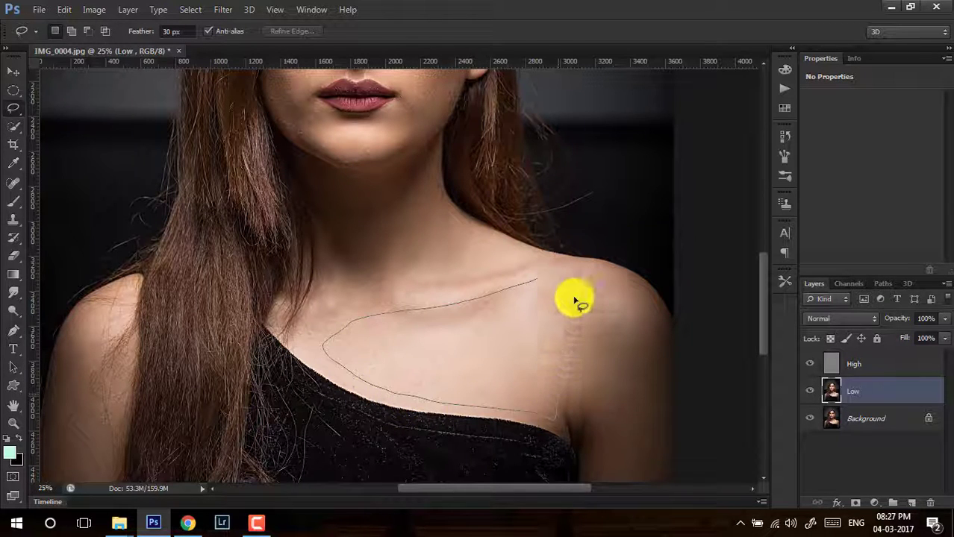
pyautogui.moveTo(465, 409); pyautogui.dragTo(568, 272)
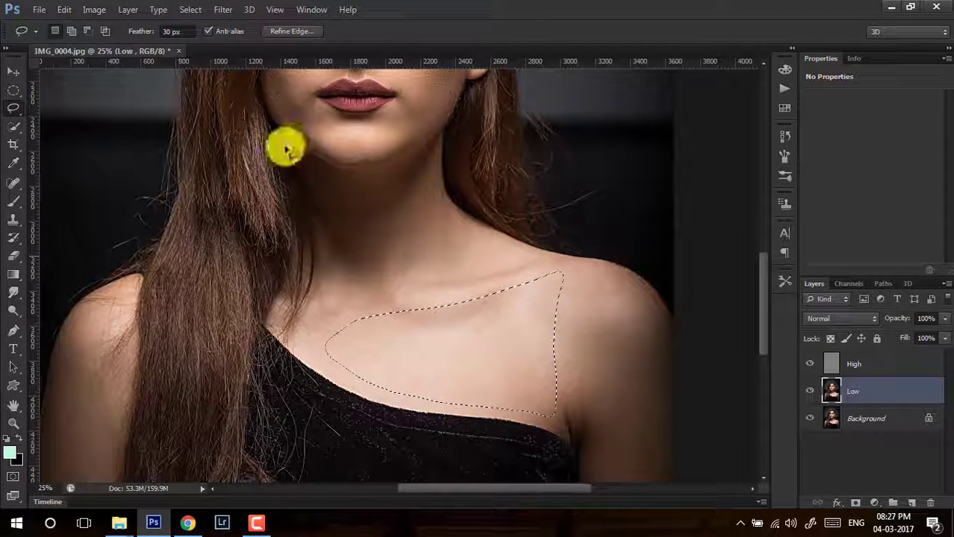
pyautogui.click(222, 9)
pyautogui.click(235, 30)
# Blur the rounded part and outer edge of the right shoulder with the last Gaussian Blur.
pyautogui.moveTo(654, 280)
pyautogui.mouseDown()
pyautogui.moveTo(575, 284)
pyautogui.moveTo(603, 427)
pyautogui.moveTo(664, 324)
pyautogui.moveTo(581, 297)
pyautogui.mouseUp()
pyautogui.click(222, 9)
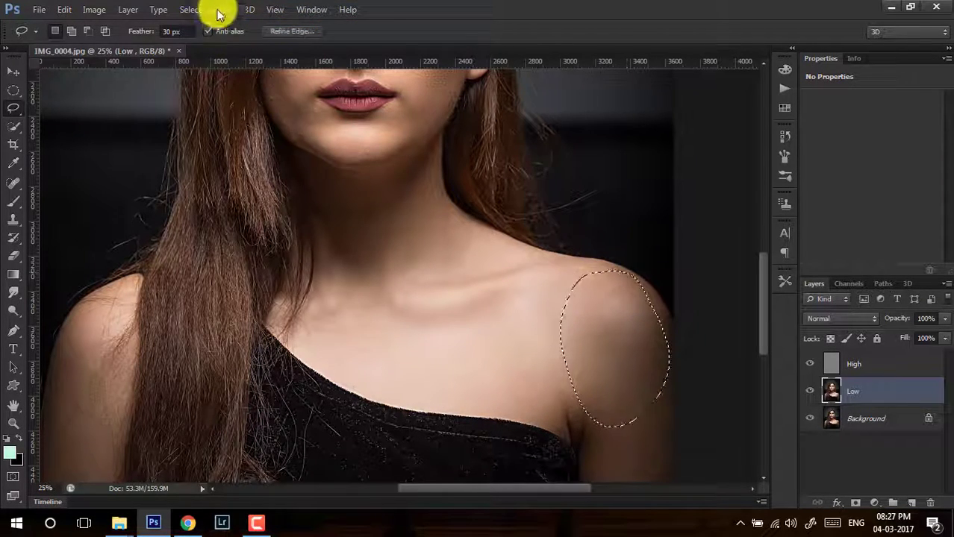
pyautogui.click(234, 29)
pyautogui.moveTo(624, 332)
pyautogui.mouseDown()
pyautogui.moveTo(596, 409)
pyautogui.moveTo(704, 428)
pyautogui.moveTo(608, 304)
pyautogui.mouseUp()
pyautogui.click(222, 9)
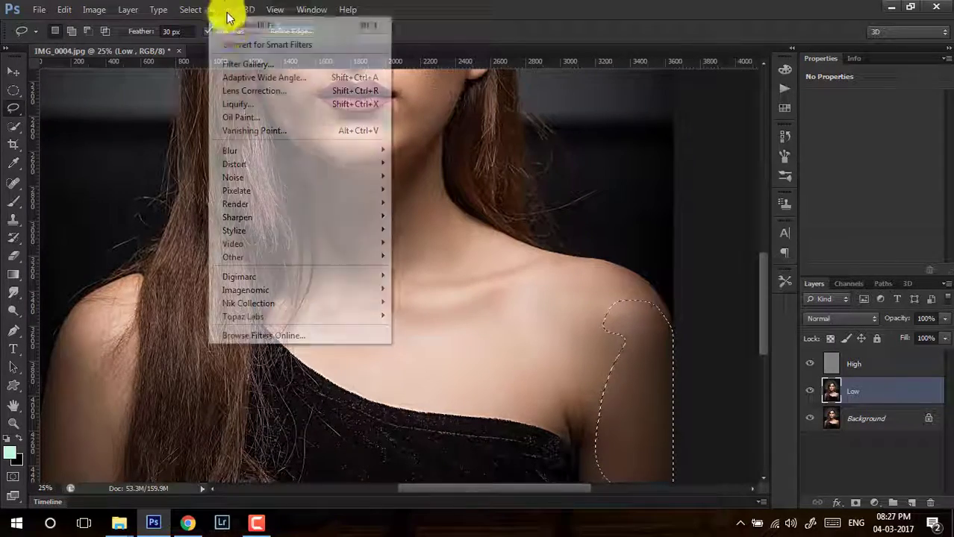
pyautogui.click(234, 29)
pyautogui.hotkey('ctrl', 'd')
# Lasso the left shoulder's outer edge and reapply the Gaussian Blur.
pyautogui.moveTo(106, 246); pyautogui.dragTo(320, 247)
pyautogui.scroll(1, 321, 246)
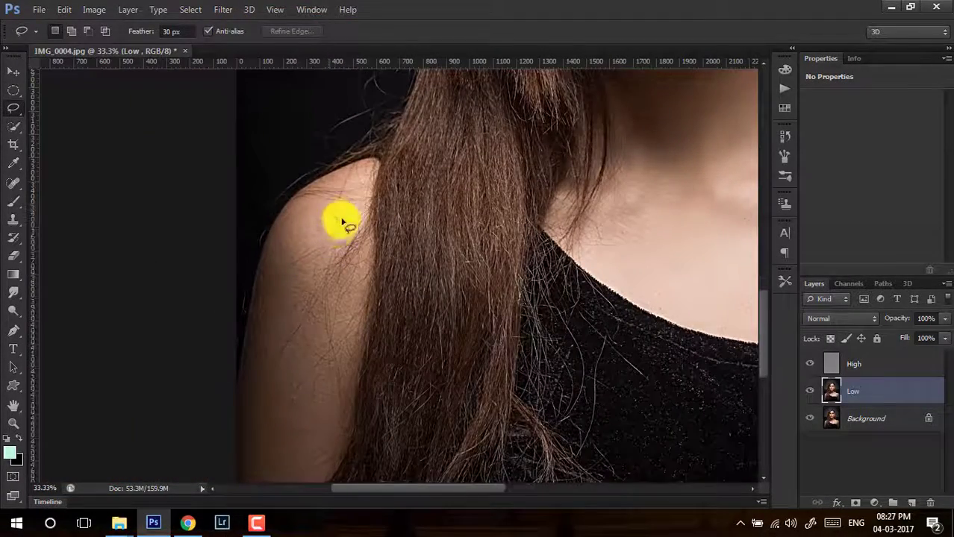
pyautogui.moveTo(286, 219)
pyautogui.mouseDown()
pyautogui.moveTo(332, 357)
pyautogui.moveTo(340, 188)
pyautogui.mouseUp()
pyautogui.click(223, 9)
pyautogui.click(236, 27)
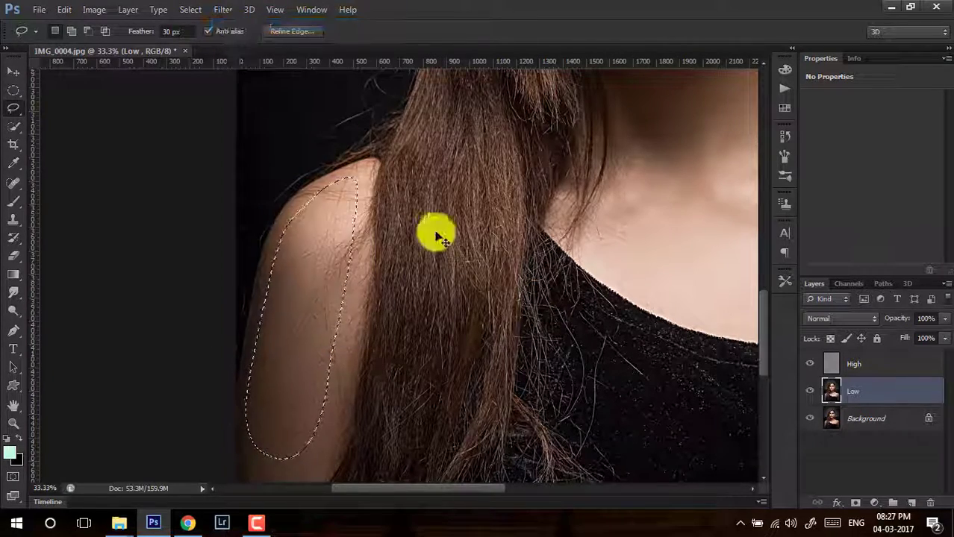
pyautogui.hotkey('ctrl', 'd')
# Blur the upper left shoulder edge with the same Gaussian Blur and review the result.
pyautogui.scroll(-3, 400, 220)
pyautogui.moveTo(205, 448); pyautogui.dragTo(283, 170)
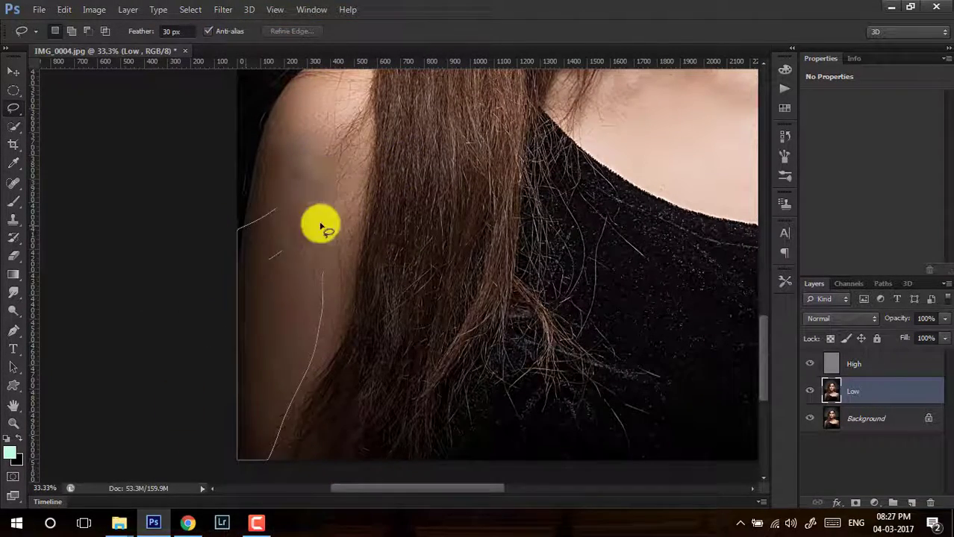
pyautogui.click(223, 9)
pyautogui.click(228, 23)
pyautogui.hscroll(3, 351, 224)
pyautogui.scroll(3, 362, 390)
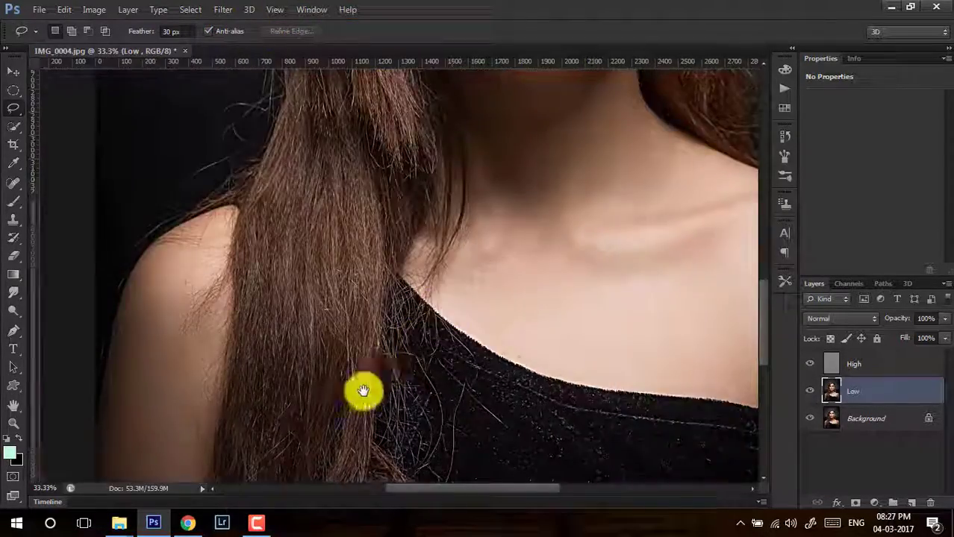
pyautogui.scroll(5, 418, 396)
pyautogui.scroll(2, 462, 336)
pyautogui.scroll(2, 464, 291)
pyautogui.scroll(-1, 465, 321)
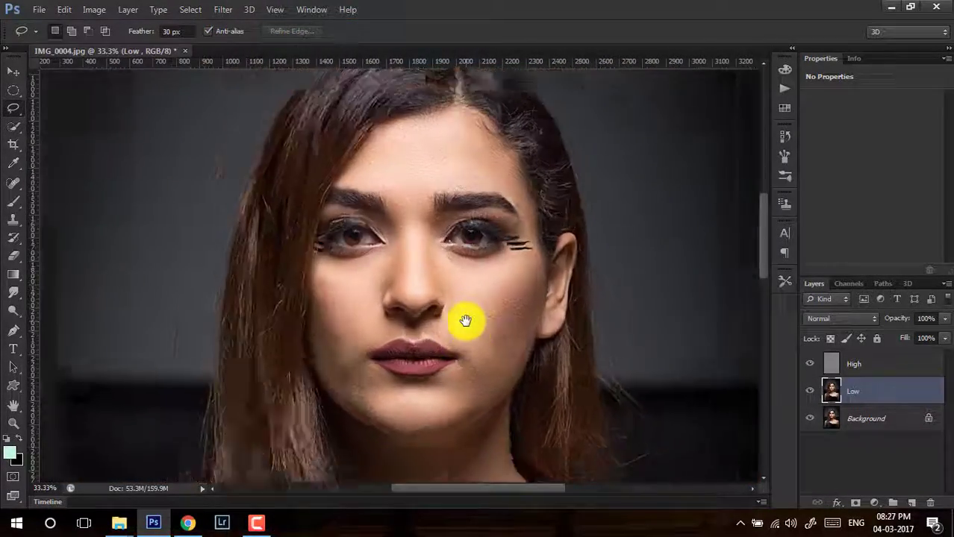
pyautogui.scroll(-1, 465, 321)
pyautogui.scroll(-1, 465, 321)
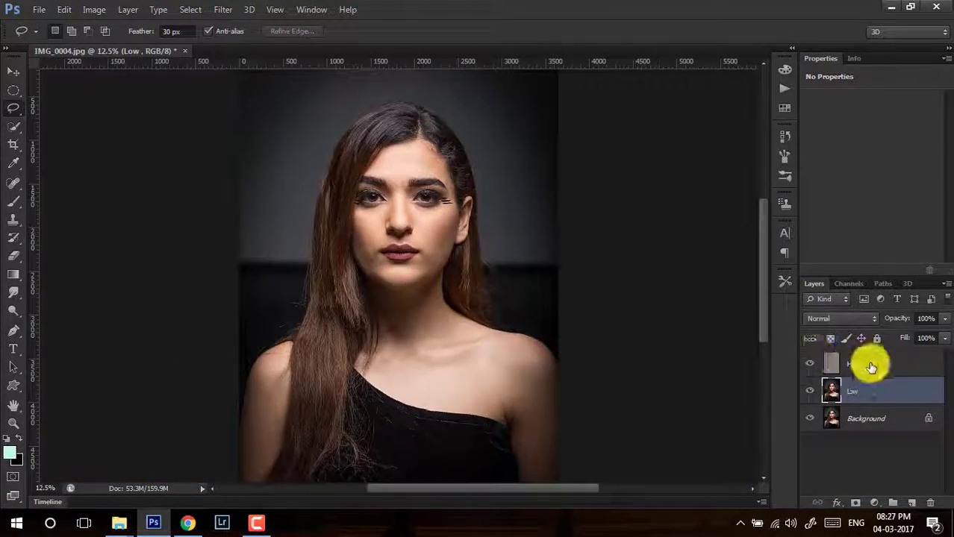
# Select both High and Low and group them into Group 1.
pyautogui.keyDown('shift'); pyautogui.click(871, 366); pyautogui.keyUp('shift')
pyautogui.hotkey('ctrl', 'g')
pyautogui.scroll(2, 489, 270)
pyautogui.scroll(2, 538, 271)
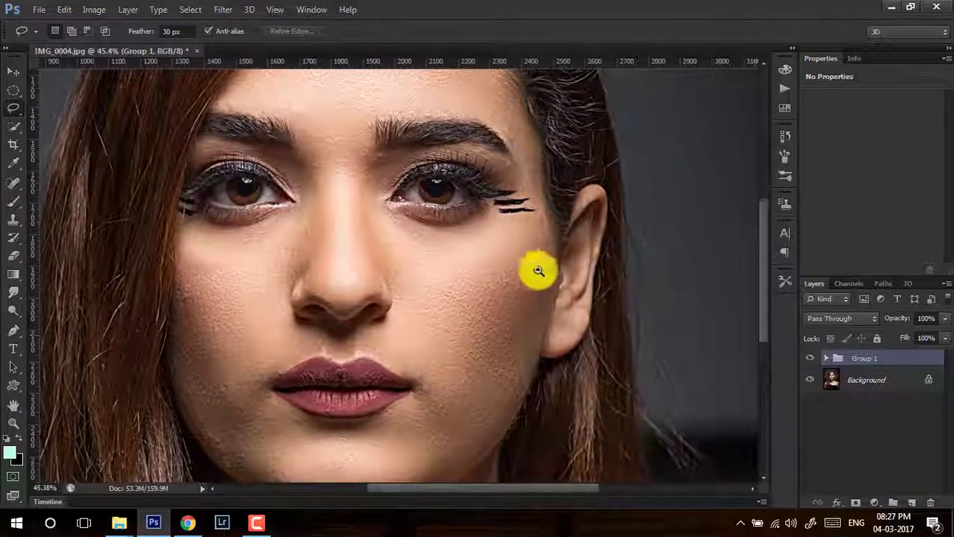
# Toggle Group 1's visibility to compare before and after, leaving it visible.
pyautogui.click(810, 359)
pyautogui.click(810, 358)
pyautogui.click(810, 358)
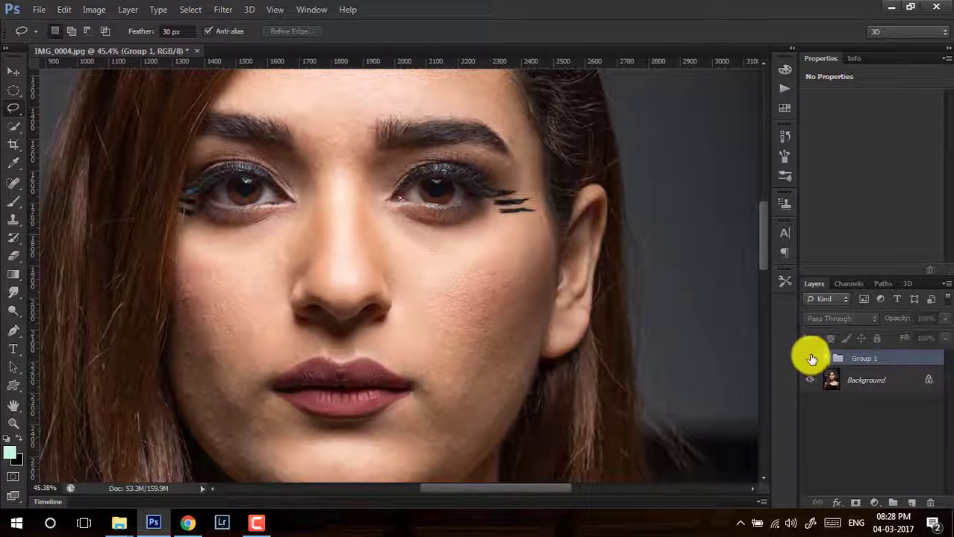
pyautogui.click(810, 359)
pyautogui.click(809, 358)
pyautogui.click(810, 359)
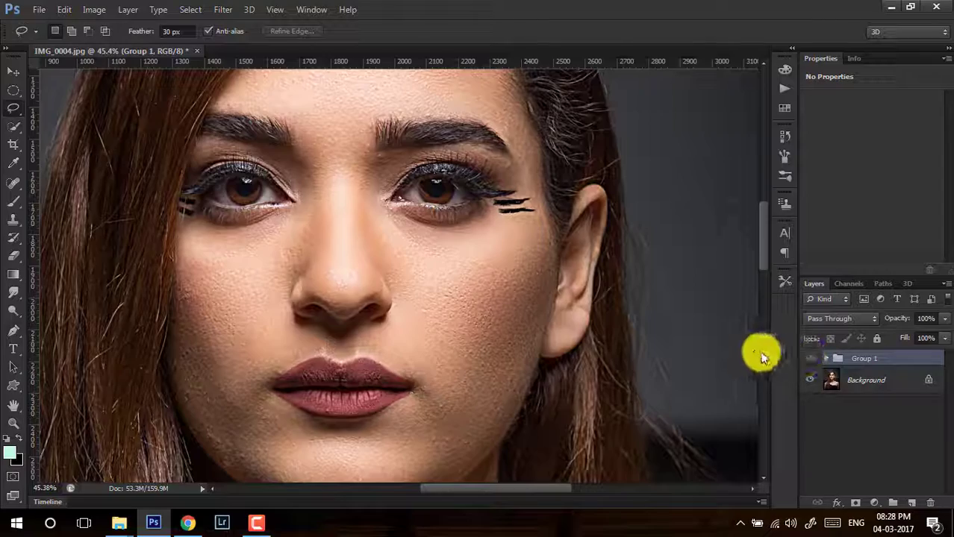
pyautogui.hotkey('ctrl', '-')
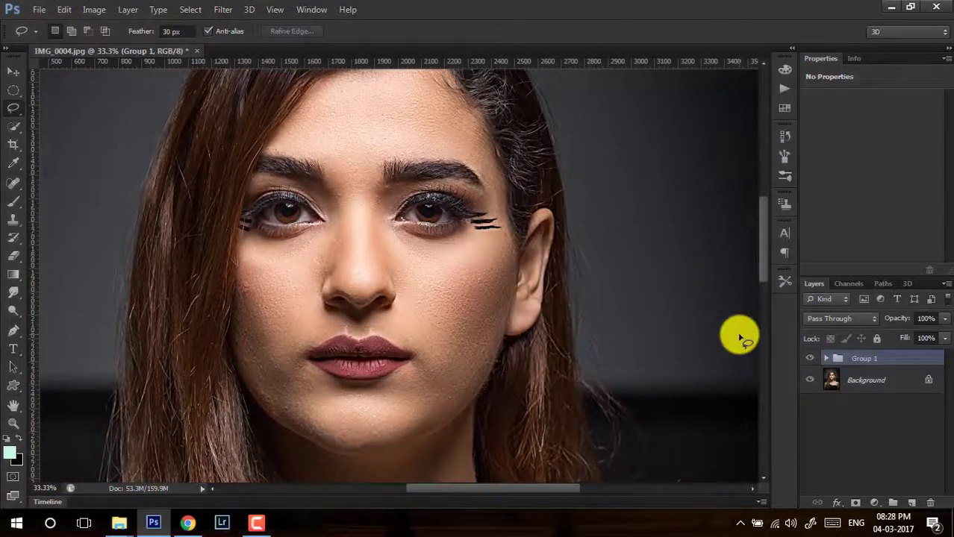